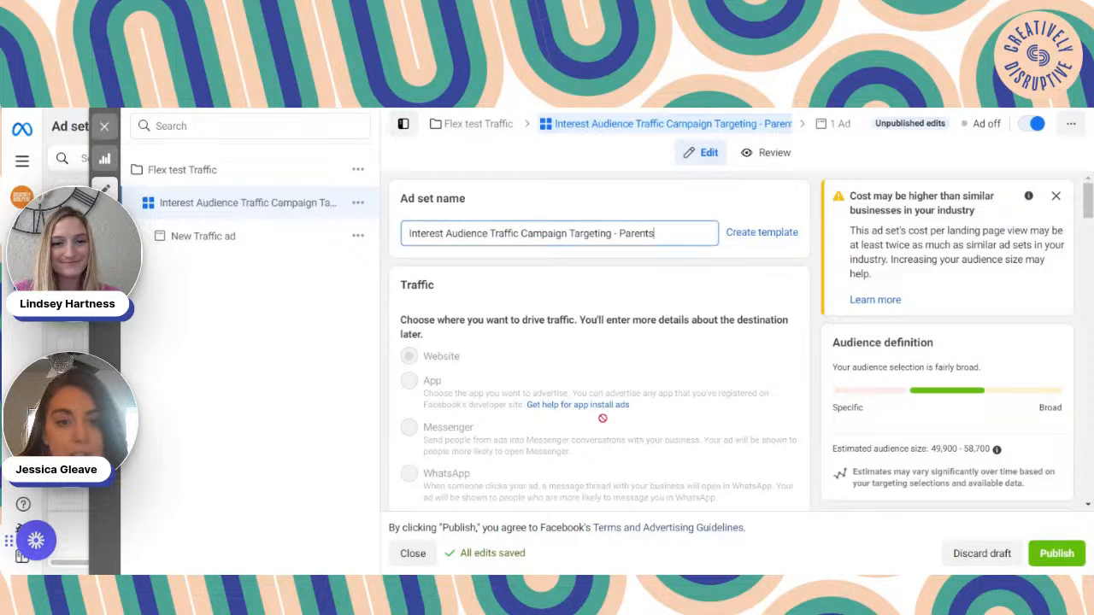
Review the ad set's traffic destination, dynamic creative, optimization and schedule settings.
{"action": "scroll", "coordinate": [603, 419], "scroll_direction": "down", "scroll_amount": 1}
{"action": "scroll", "coordinate": [603, 419], "scroll_direction": "up", "scroll_amount": 1}
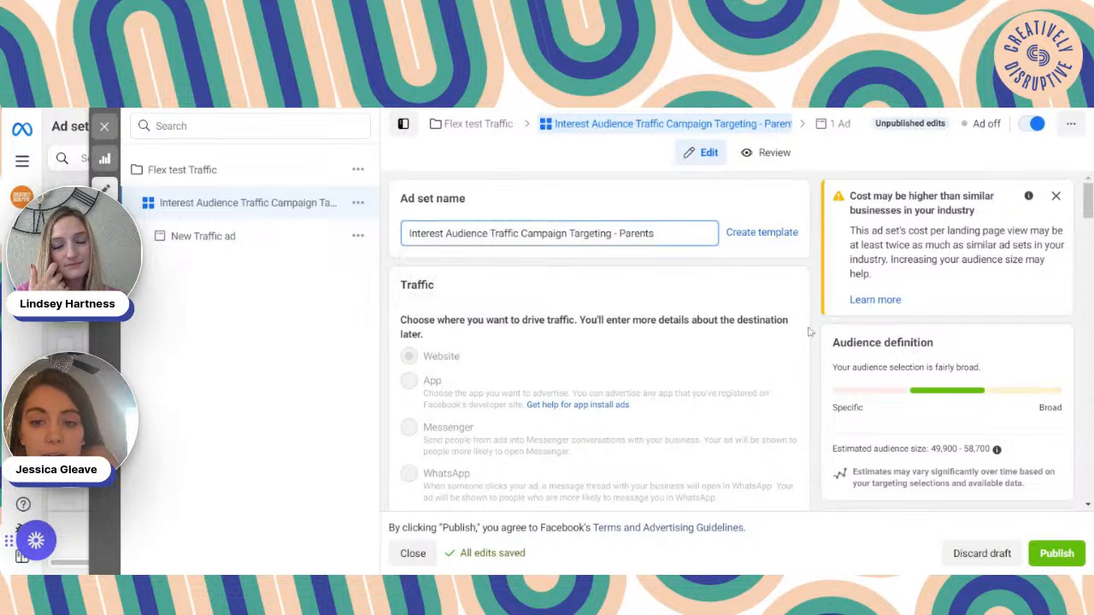
{"action": "scroll", "coordinate": [809, 329], "scroll_direction": "down", "scroll_amount": 1}
{"action": "scroll", "coordinate": [809, 336], "scroll_direction": "down", "scroll_amount": 3}
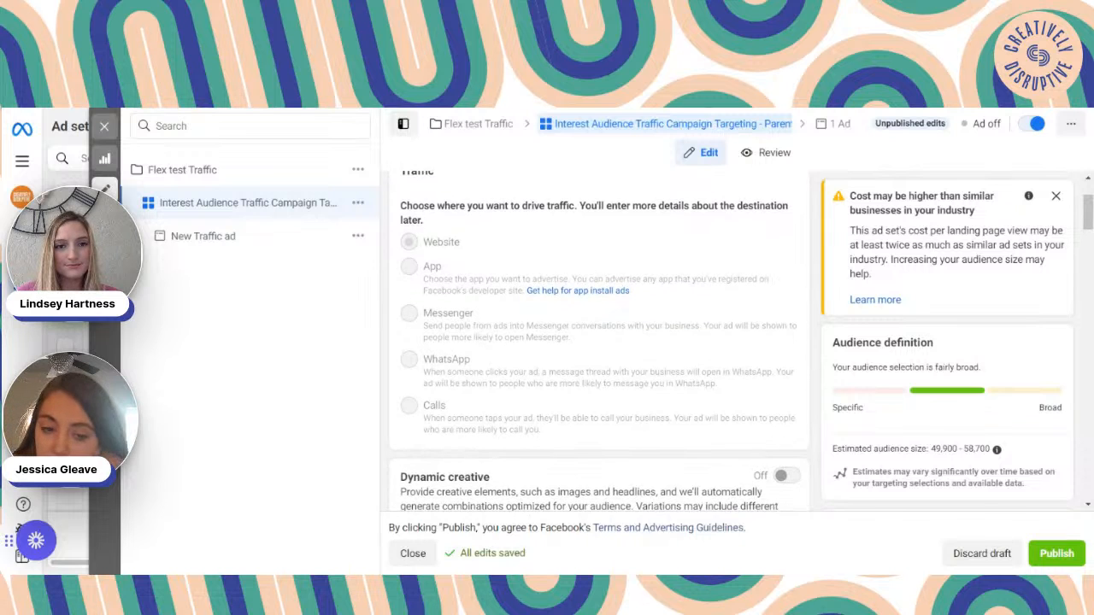
{"action": "scroll", "coordinate": [598, 342], "scroll_direction": "down", "scroll_amount": 5}
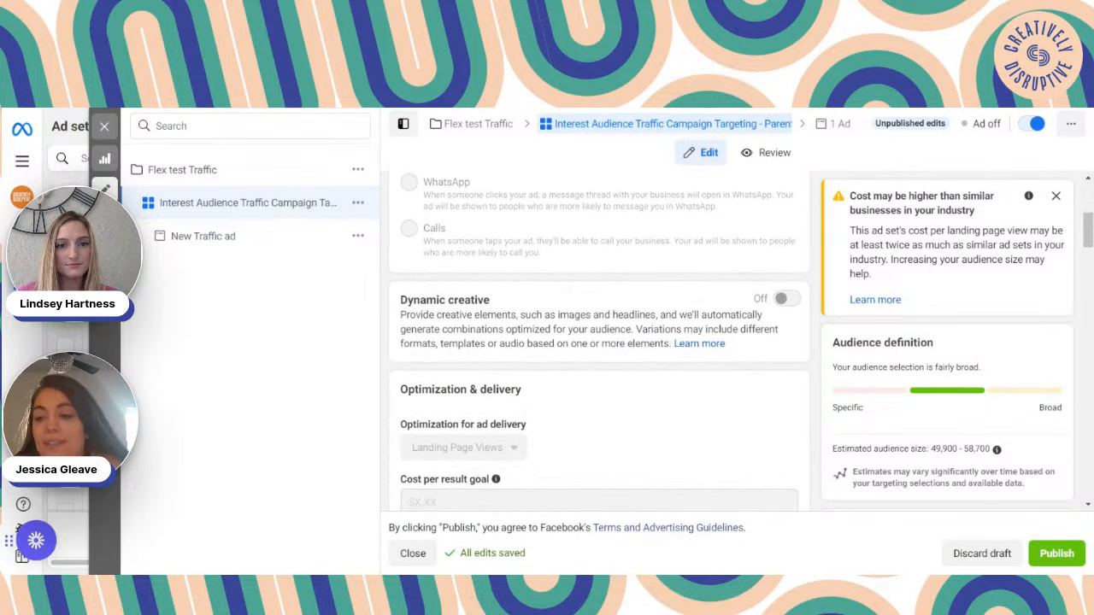
{"action": "scroll", "coordinate": [599, 341], "scroll_direction": "down", "scroll_amount": 1}
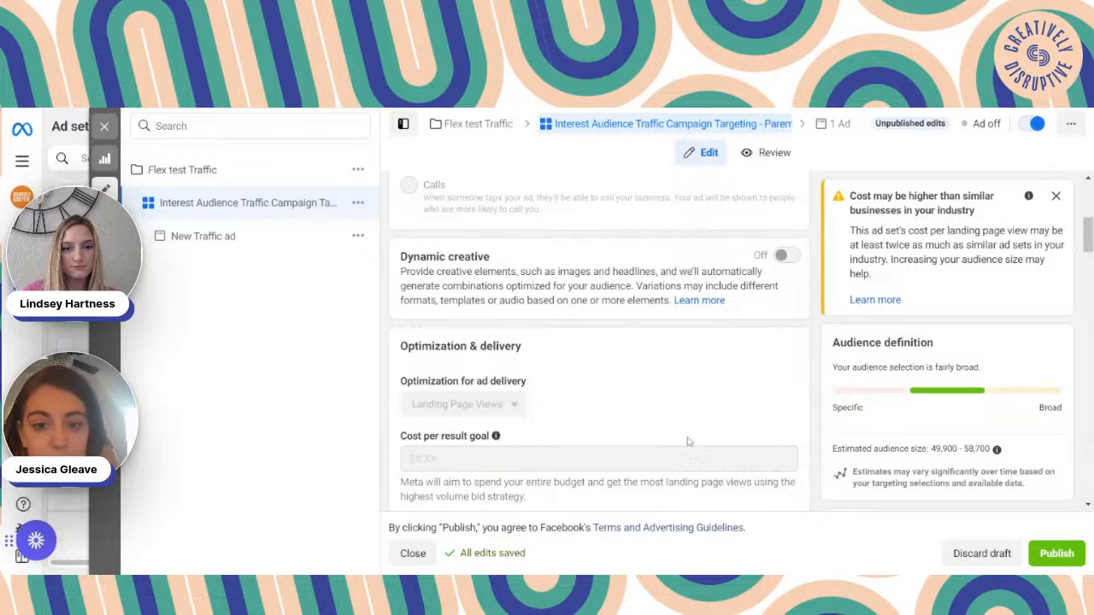
{"action": "scroll", "coordinate": [691, 441], "scroll_direction": "down", "scroll_amount": 3}
{"action": "scroll", "coordinate": [690, 442], "scroll_direction": "up", "scroll_amount": 7}
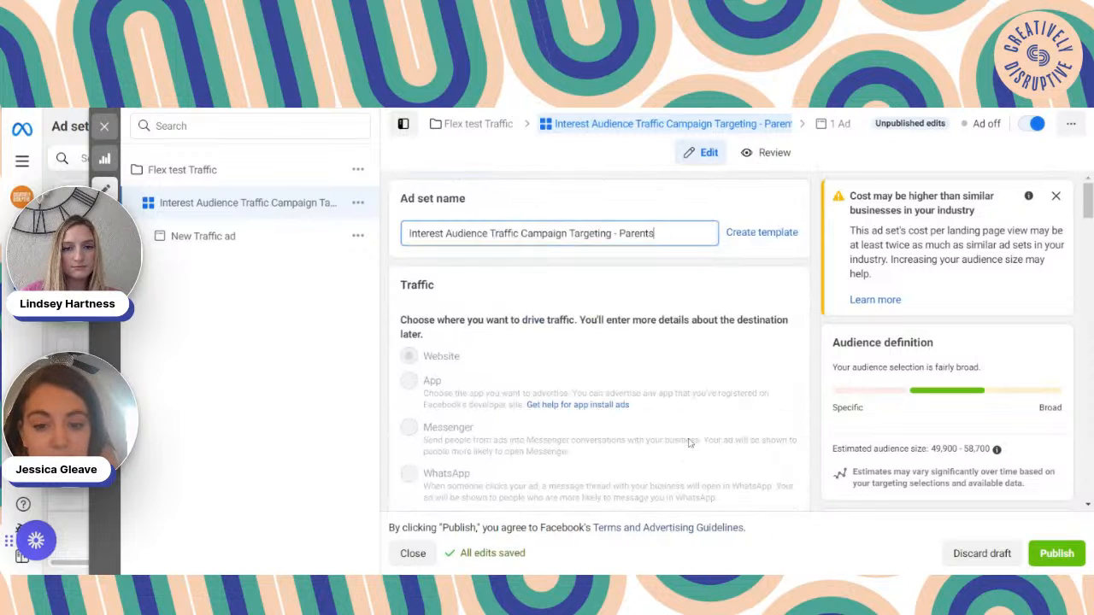
{"action": "scroll", "coordinate": [690, 442], "scroll_direction": "down", "scroll_amount": 3}
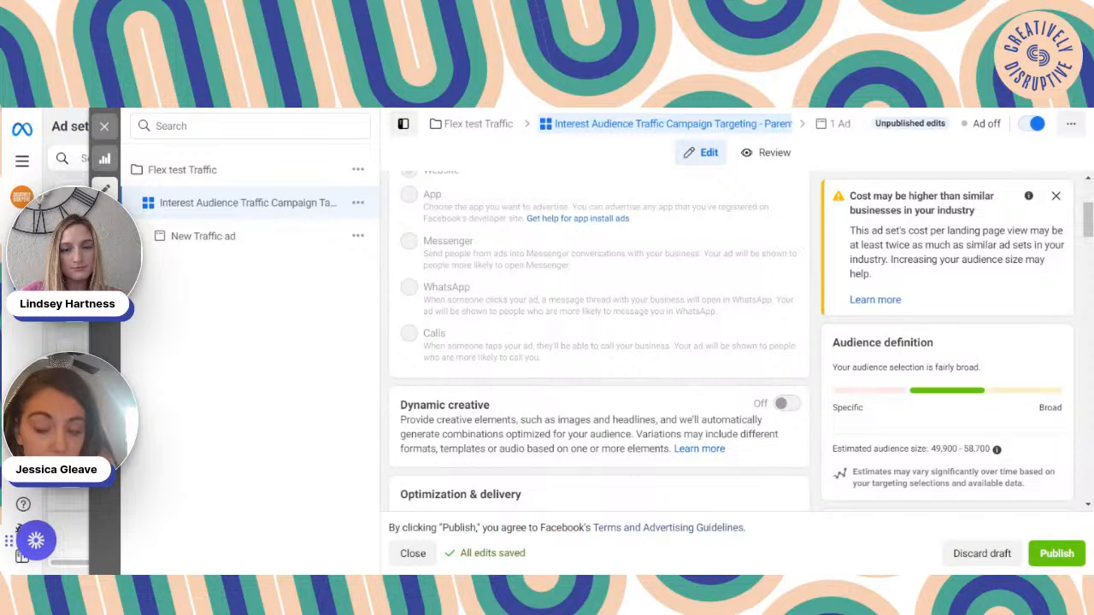
{"action": "scroll", "coordinate": [705, 382], "scroll_direction": "down", "scroll_amount": 2}
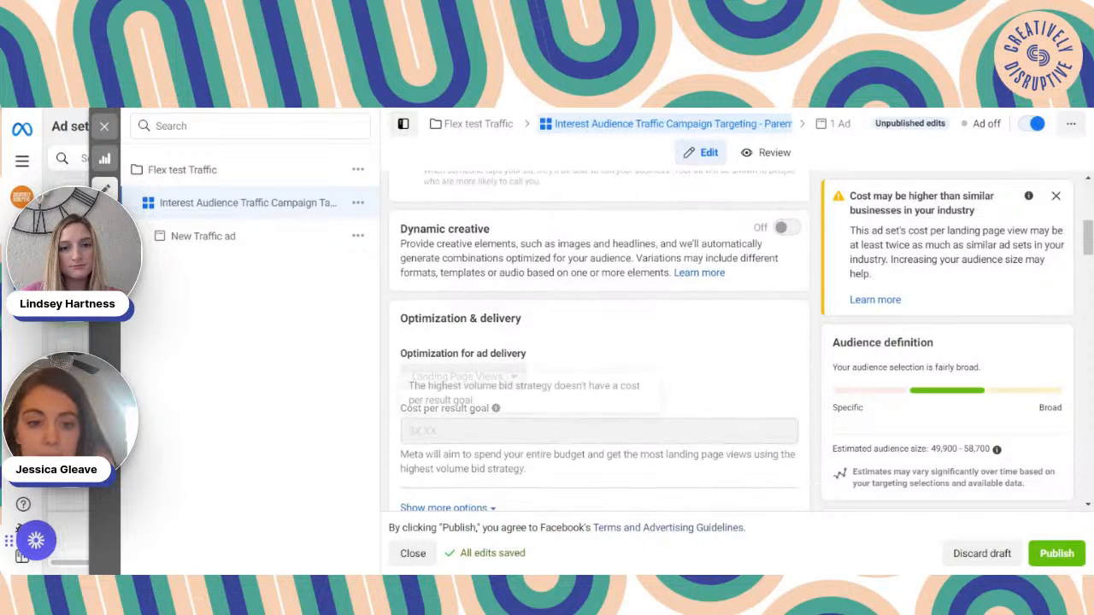
{"action": "scroll", "coordinate": [723, 318], "scroll_direction": "down", "scroll_amount": 4}
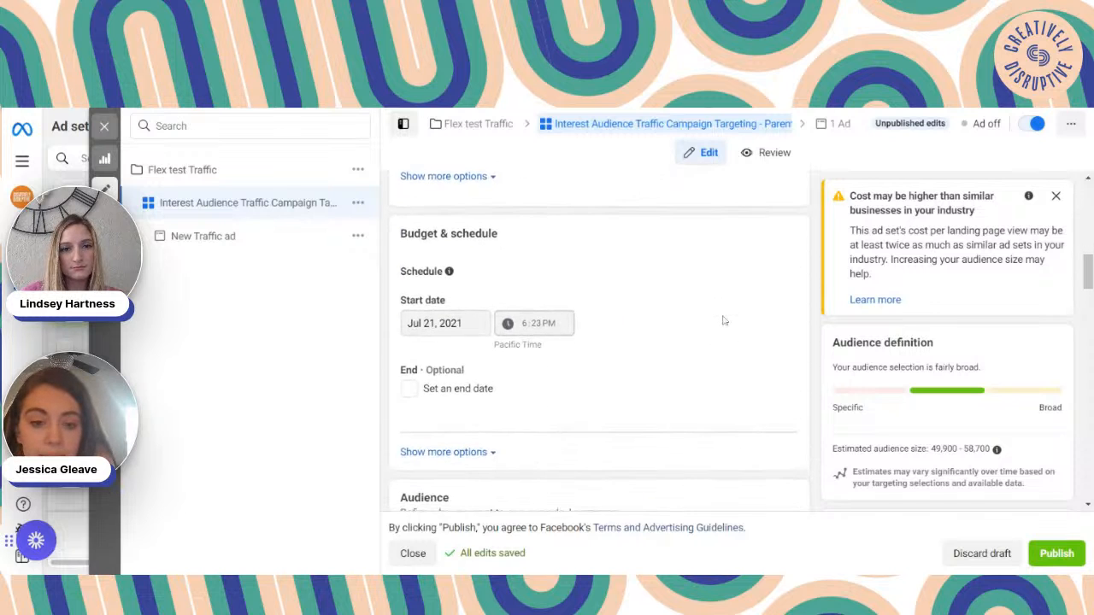
Switch the ad set's targeting from the saved audience to a newly created audience.
{"action": "scroll", "coordinate": [723, 320], "scroll_direction": "down", "scroll_amount": 3}
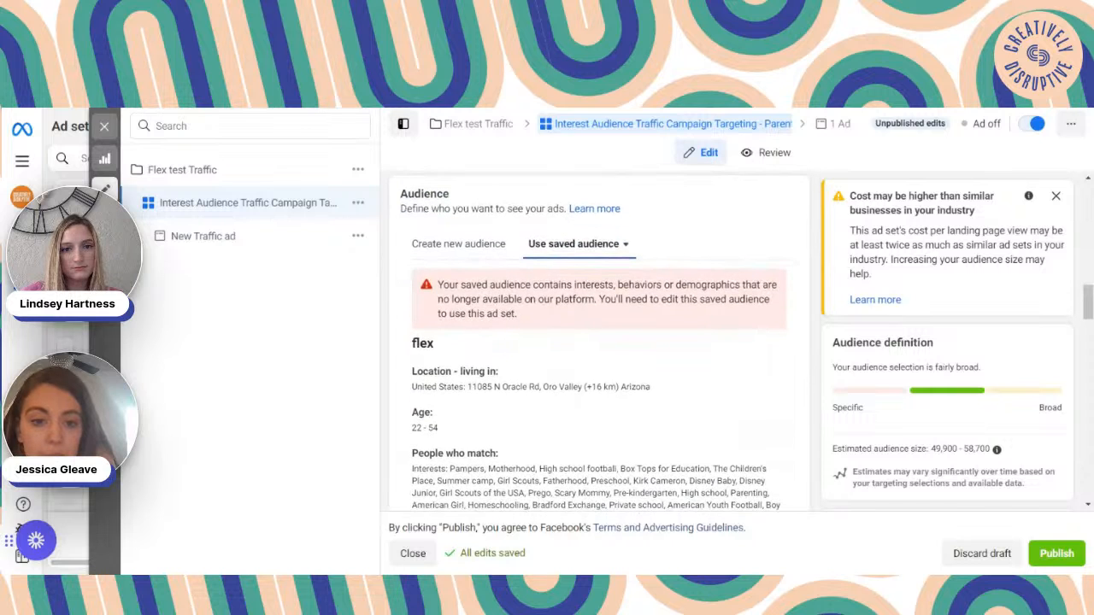
{"action": "left_click", "coordinate": [449, 243]}
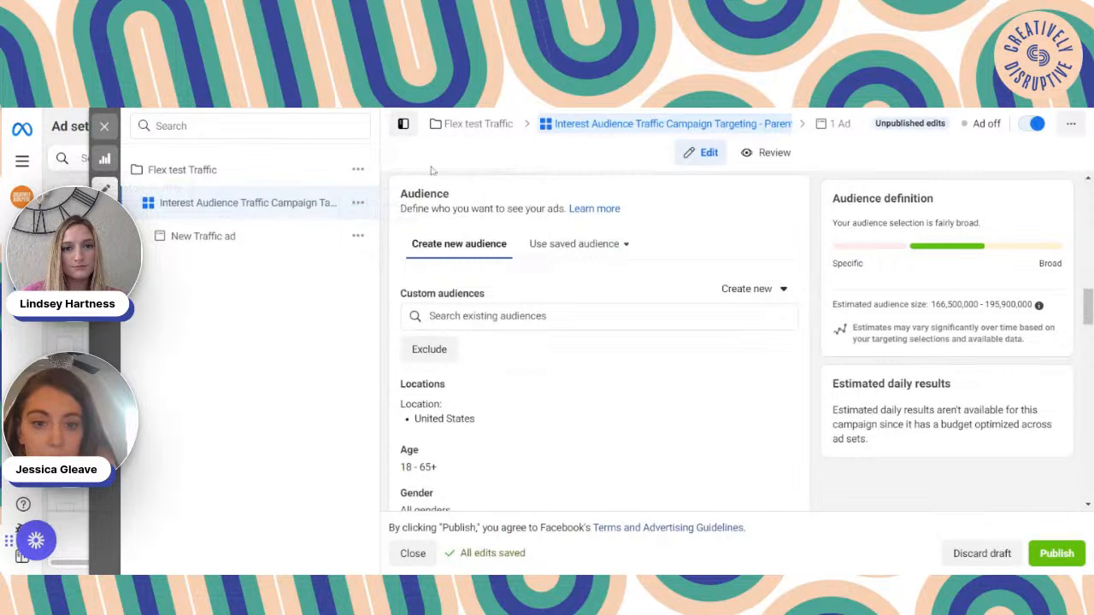
{"action": "scroll", "coordinate": [475, 239], "scroll_direction": "down", "scroll_amount": 2}
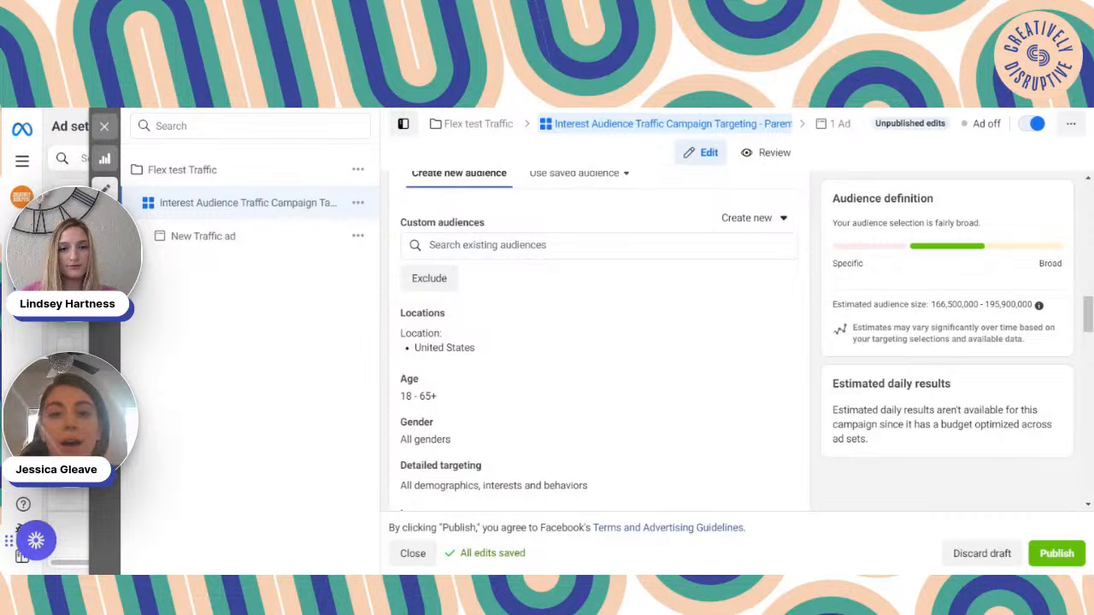
{"action": "scroll", "coordinate": [623, 361], "scroll_direction": "down", "scroll_amount": 5}
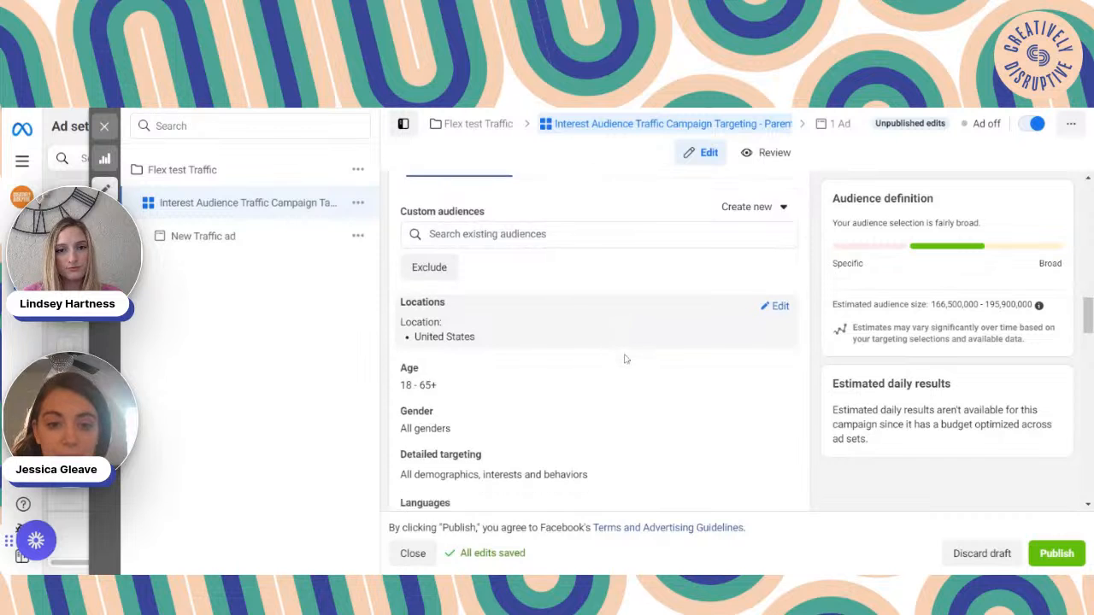
{"action": "scroll", "coordinate": [623, 359], "scroll_direction": "up", "scroll_amount": 5}
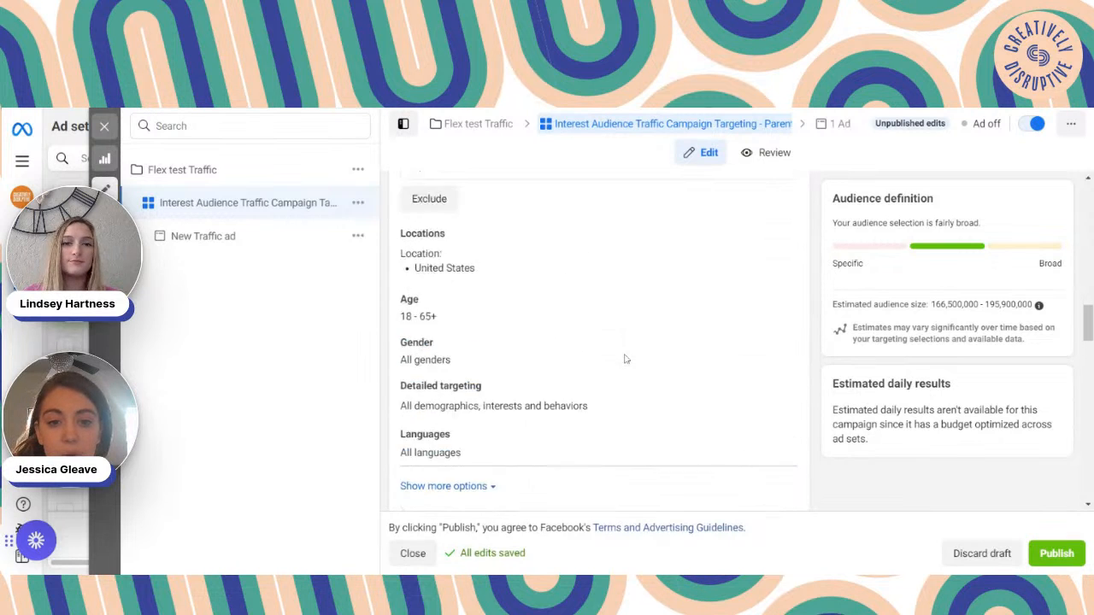
{"action": "scroll", "coordinate": [624, 359], "scroll_direction": "down", "scroll_amount": 1}
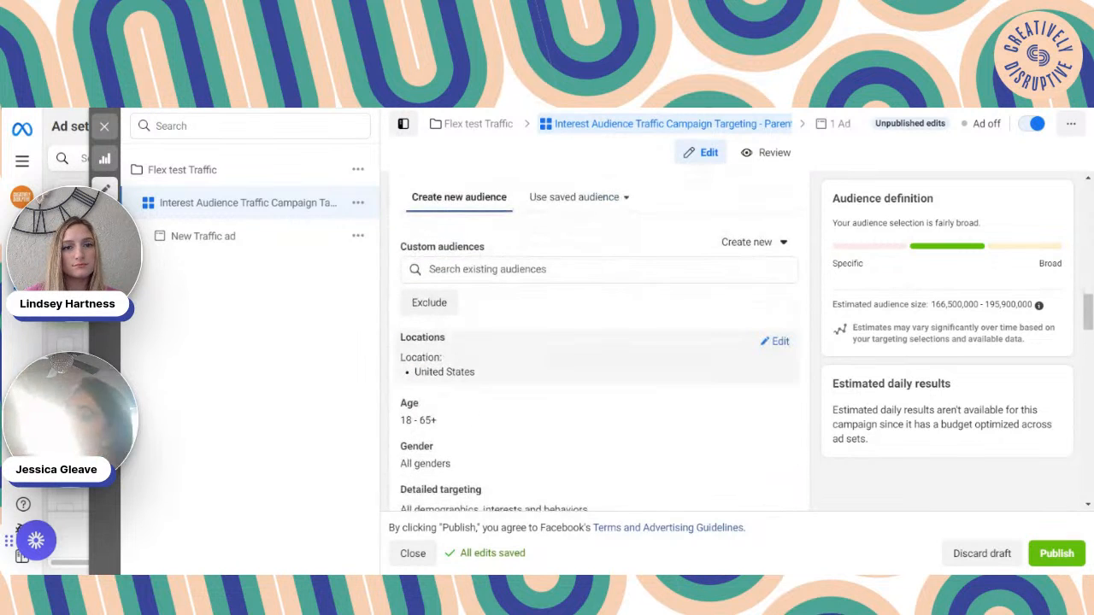
Examine the Custom Audience options for a Website source, including the event choices, and leave without creating an audience.
{"action": "left_click", "coordinate": [777, 243]}
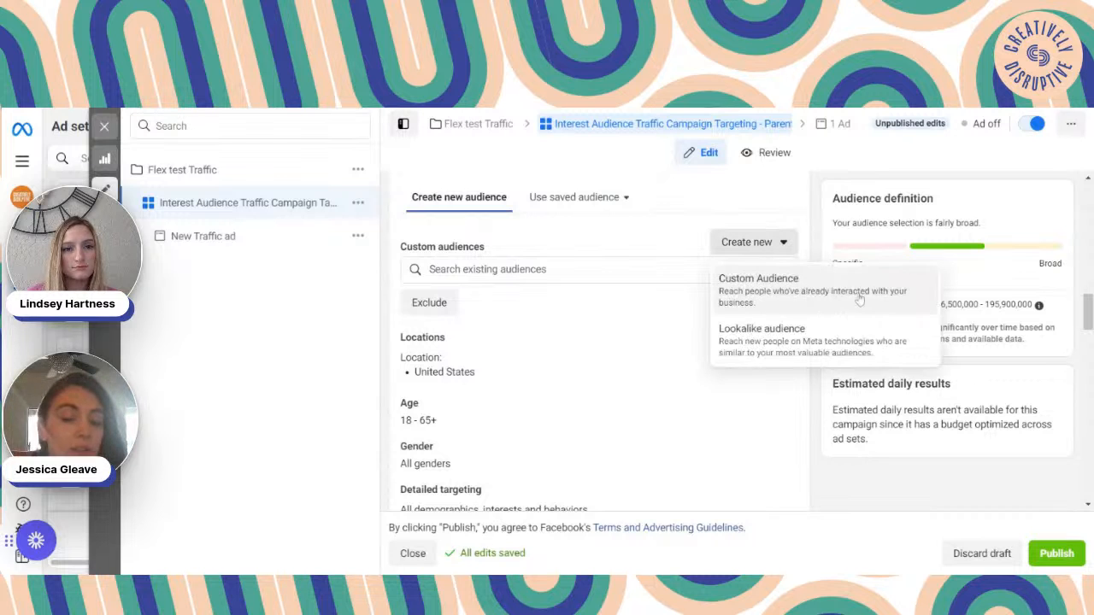
{"action": "left_click", "coordinate": [812, 290]}
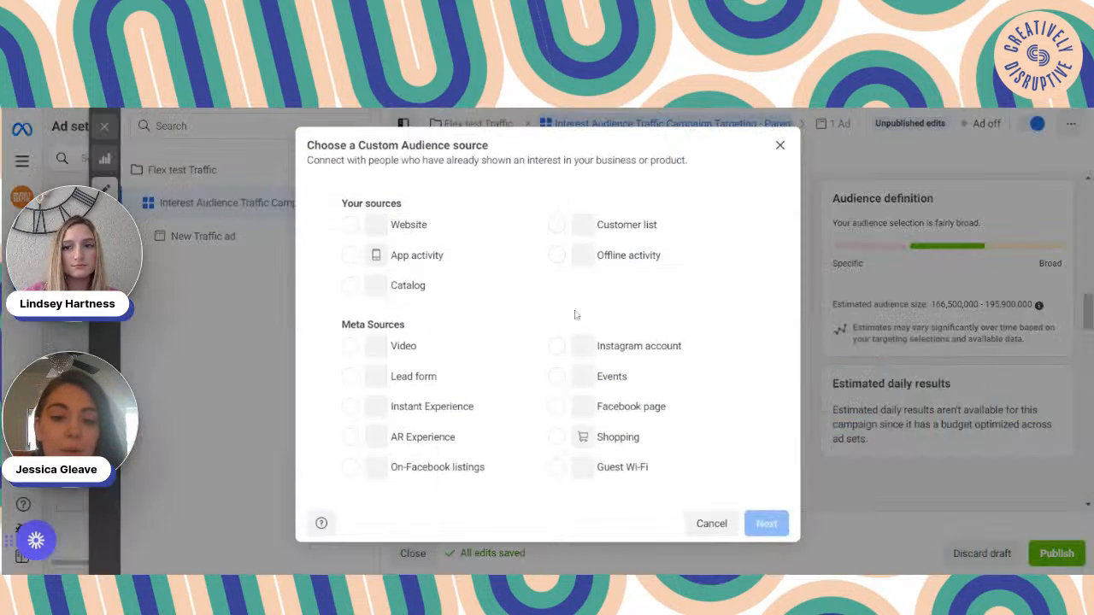
{"action": "left_click", "coordinate": [425, 221]}
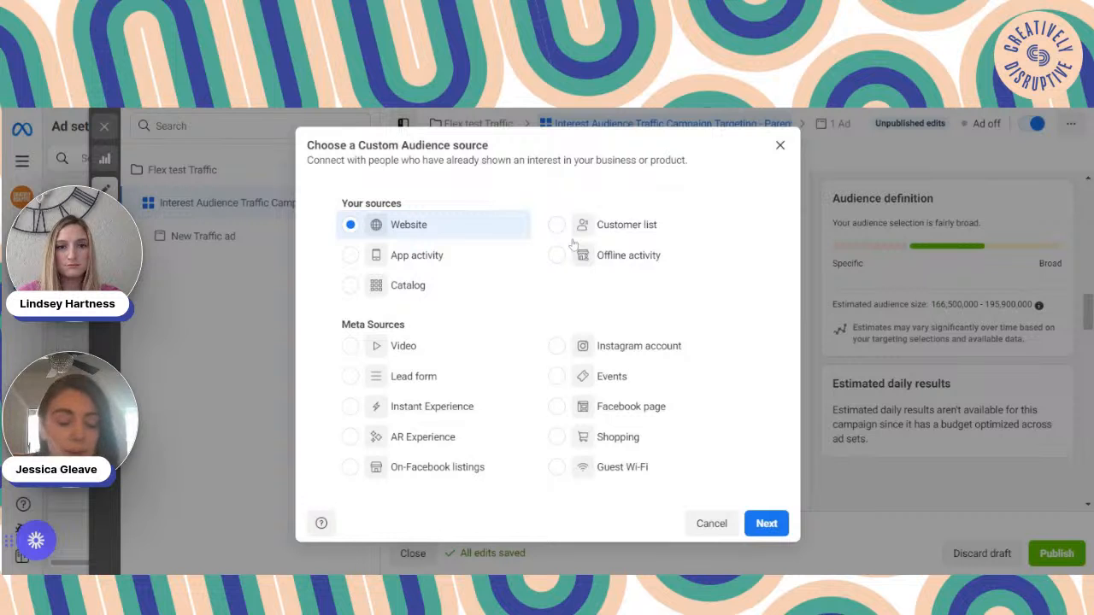
{"action": "left_click", "coordinate": [767, 523]}
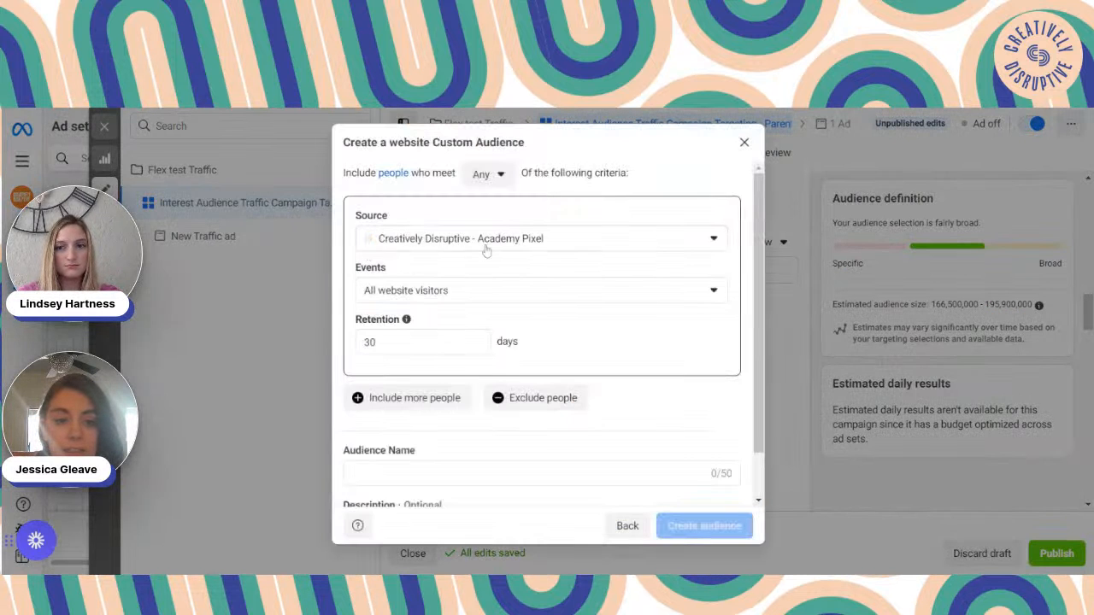
{"action": "left_click", "coordinate": [479, 296]}
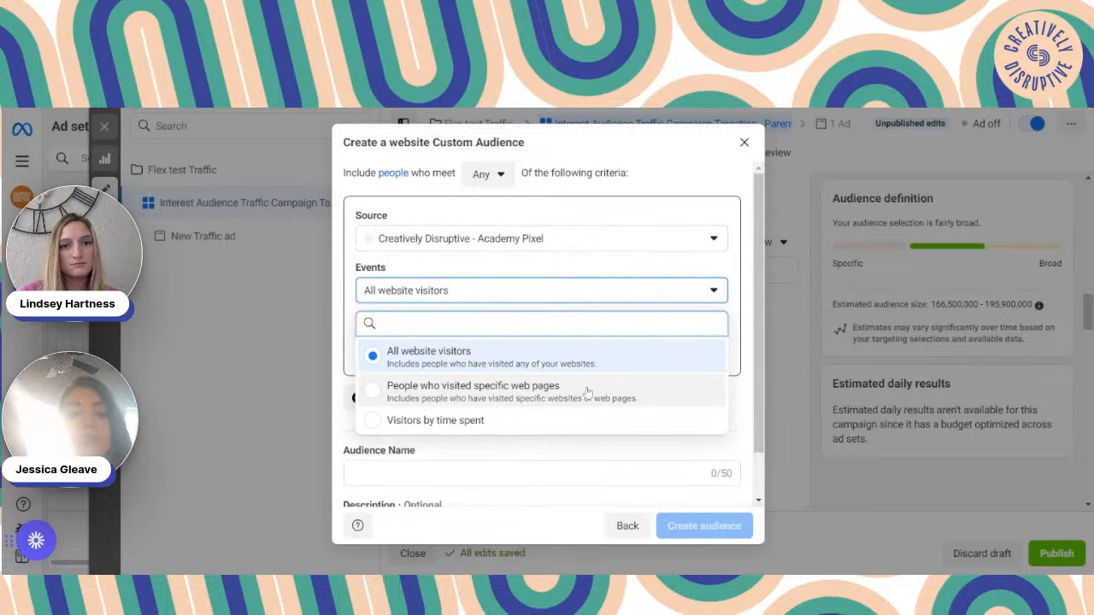
{"action": "left_click", "coordinate": [755, 382]}
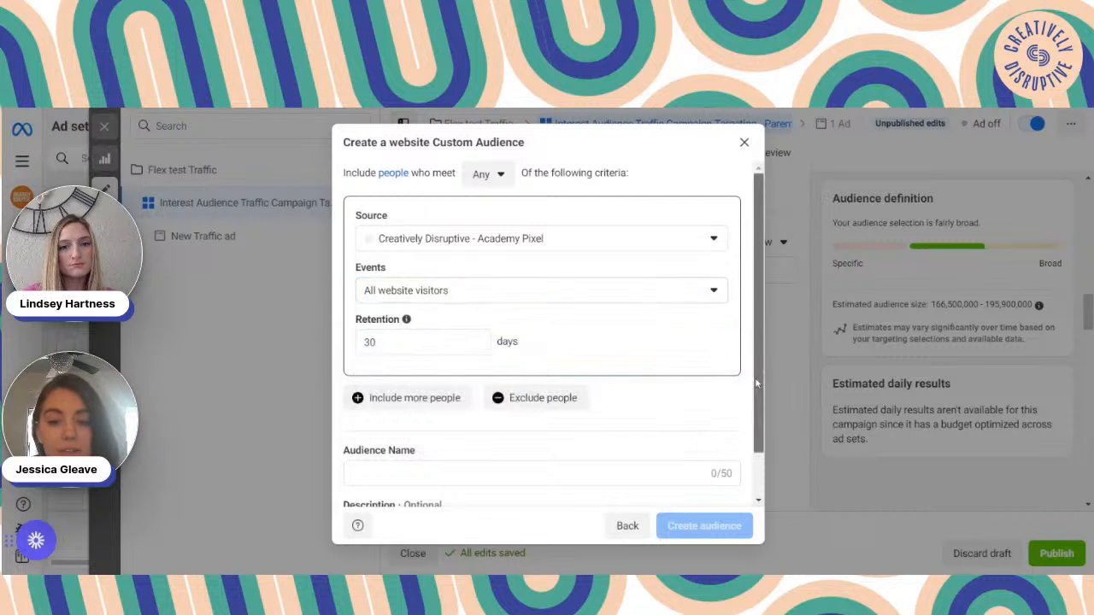
{"action": "scroll", "coordinate": [683, 366], "scroll_direction": "down", "scroll_amount": 1}
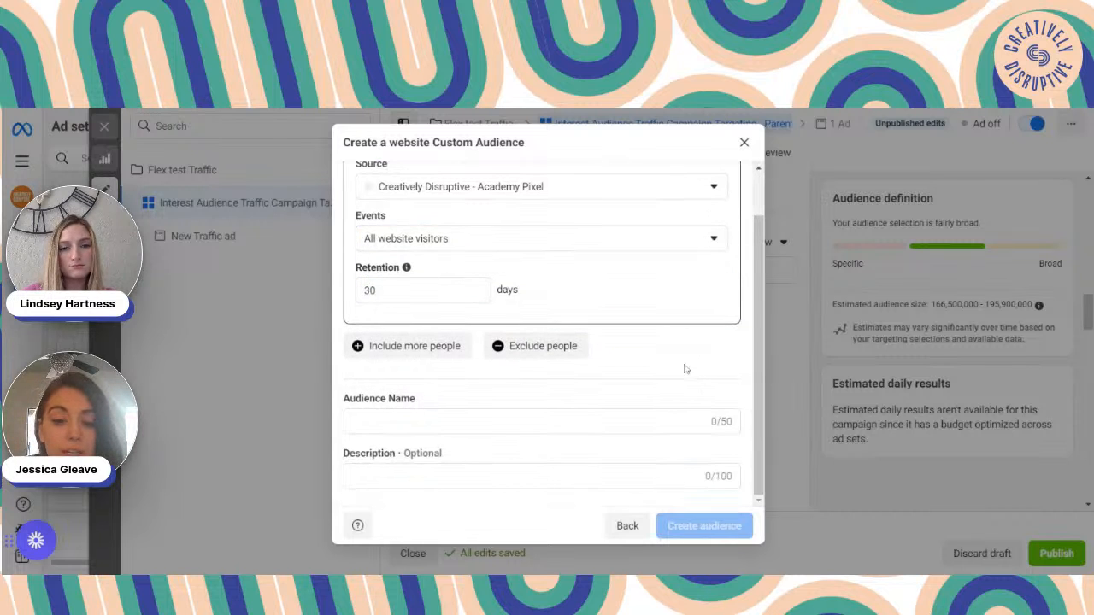
{"action": "left_click", "coordinate": [626, 526]}
{"action": "left_click", "coordinate": [779, 145]}
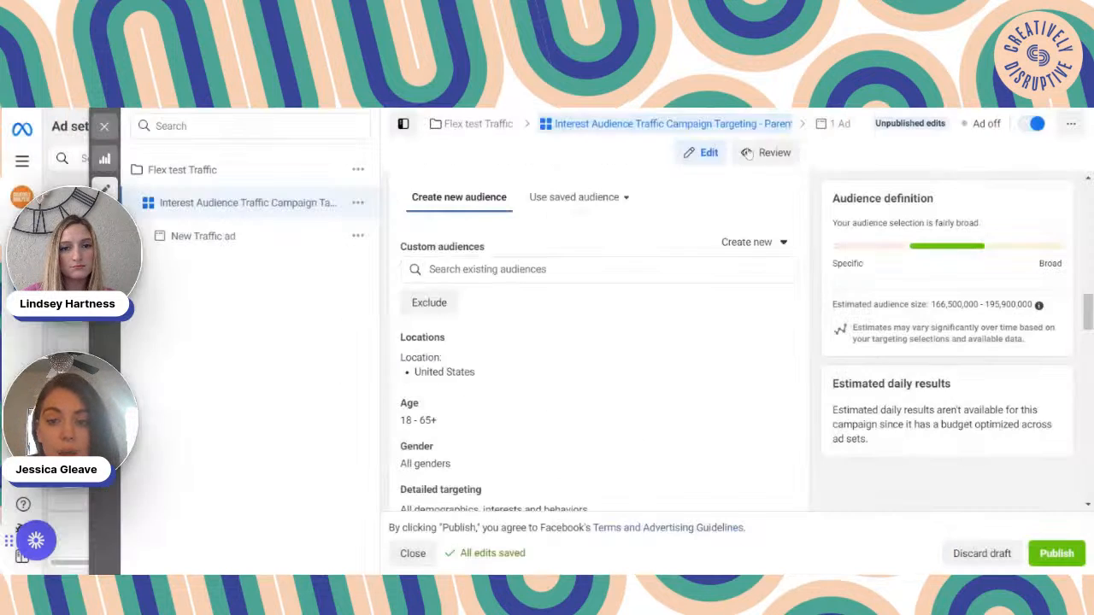
Set the new audience's minimum age to 22.
{"action": "scroll", "coordinate": [608, 332], "scroll_direction": "down", "scroll_amount": 2}
{"action": "scroll", "coordinate": [608, 332], "scroll_direction": "up", "scroll_amount": 3}
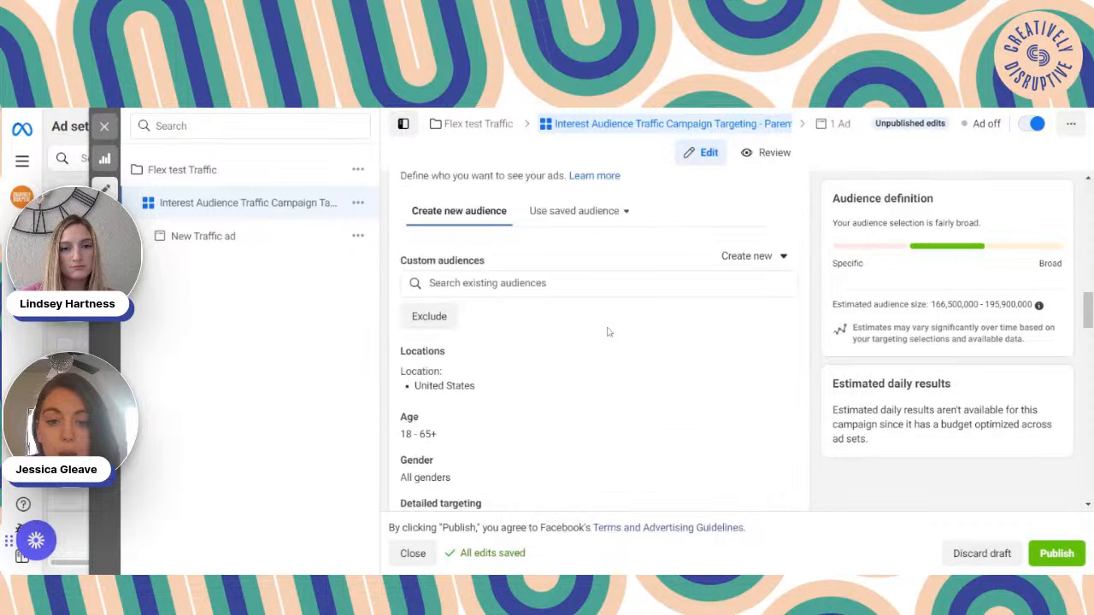
{"action": "scroll", "coordinate": [608, 332], "scroll_direction": "down", "scroll_amount": 2}
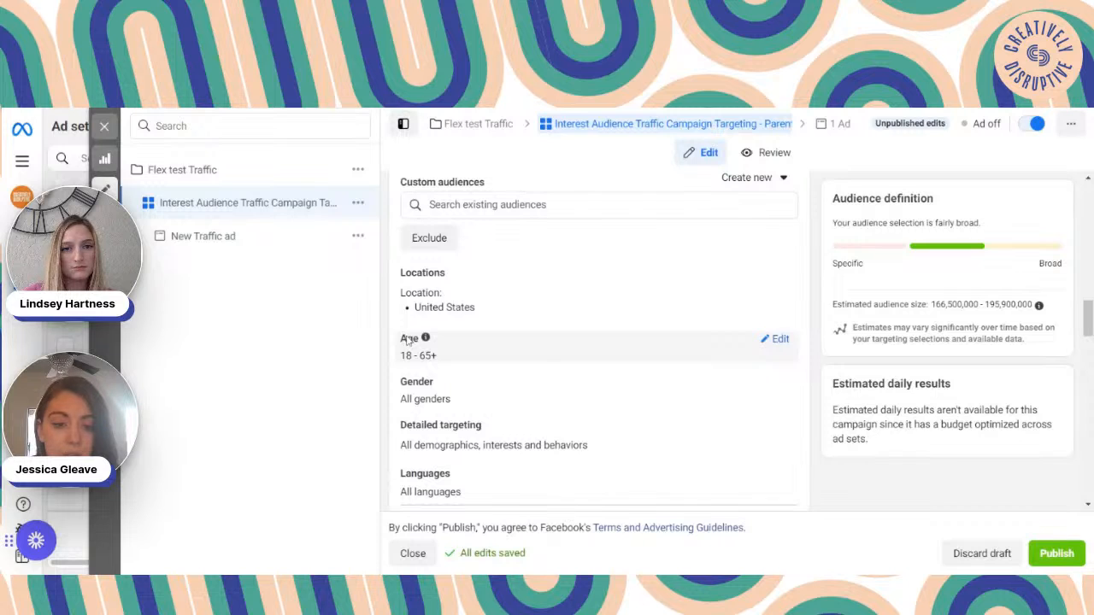
{"action": "left_click", "coordinate": [773, 339]}
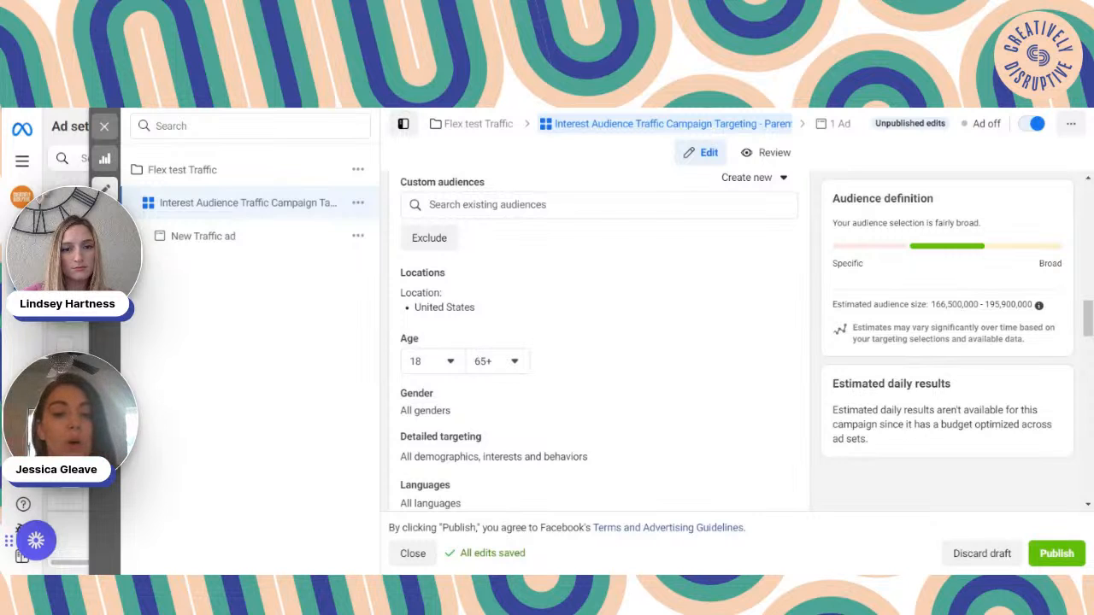
{"action": "left_click", "coordinate": [438, 363]}
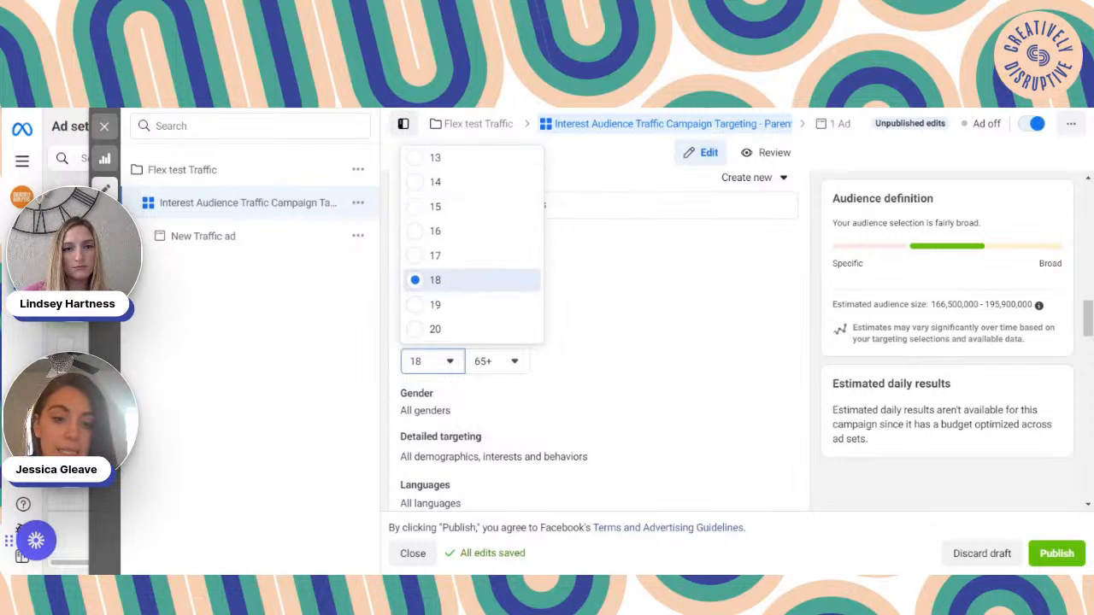
{"action": "scroll", "coordinate": [472, 248], "scroll_direction": "down", "scroll_amount": 5}
{"action": "left_click", "coordinate": [498, 368]}
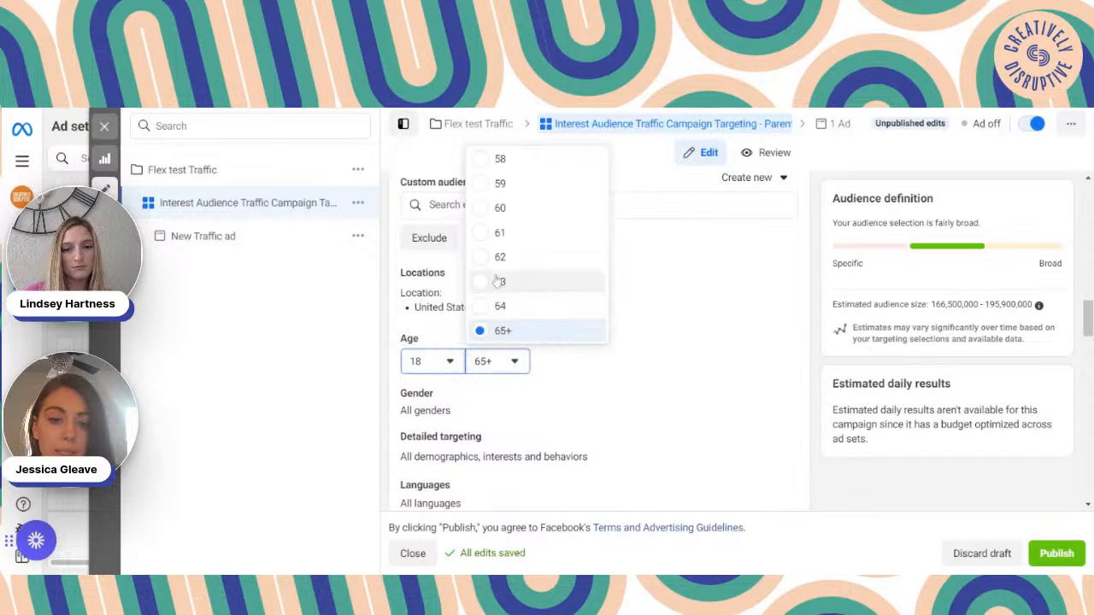
{"action": "left_click", "coordinate": [495, 362]}
{"action": "left_click", "coordinate": [451, 362]}
{"action": "left_click", "coordinate": [451, 362]}
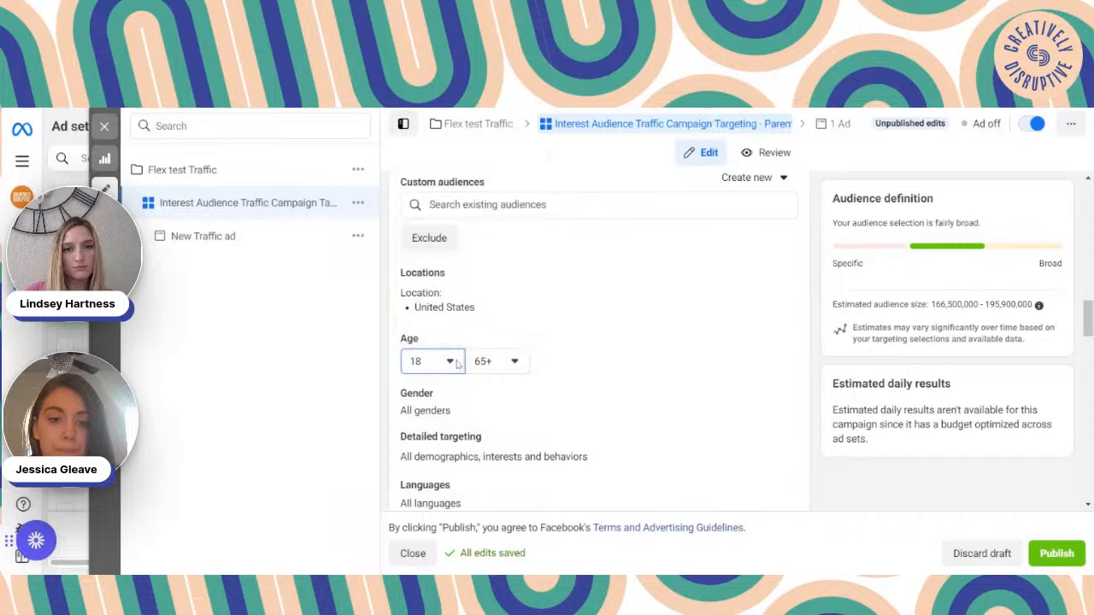
{"action": "left_click", "coordinate": [458, 363]}
{"action": "scroll", "coordinate": [451, 272], "scroll_direction": "down", "scroll_amount": 4}
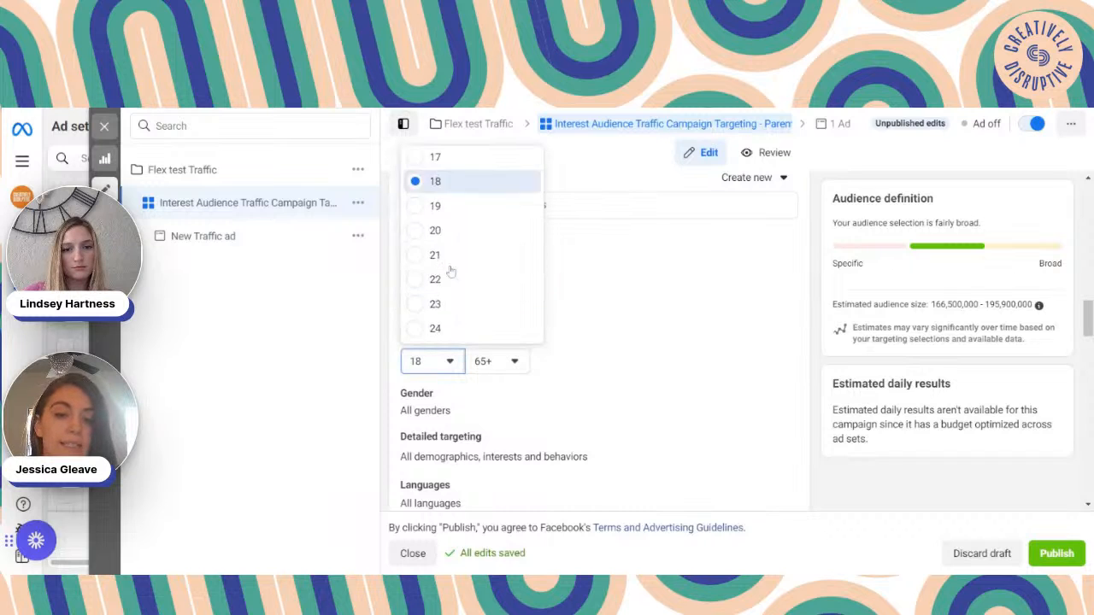
{"action": "scroll", "coordinate": [451, 272], "scroll_direction": "up", "scroll_amount": 2}
{"action": "left_click", "coordinate": [450, 264]}
Set the new audience's maximum age to 55.
{"action": "left_click", "coordinate": [509, 362]}
{"action": "scroll", "coordinate": [542, 265], "scroll_direction": "up", "scroll_amount": 4}
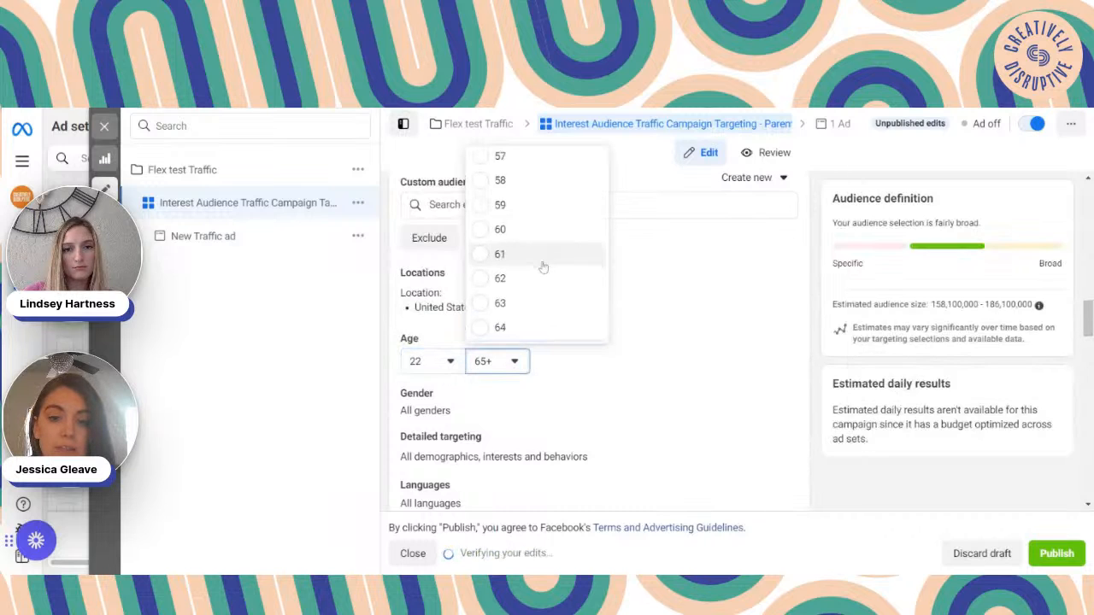
{"action": "scroll", "coordinate": [543, 267], "scroll_direction": "down", "scroll_amount": 2}
{"action": "left_click", "coordinate": [541, 264]}
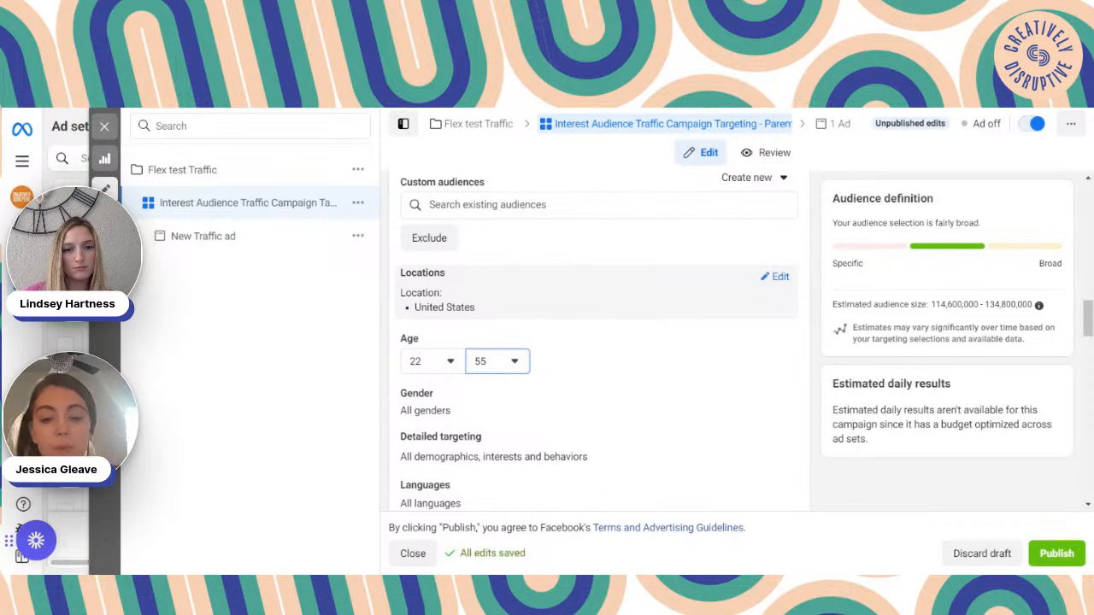
{"action": "left_click", "coordinate": [785, 109]}
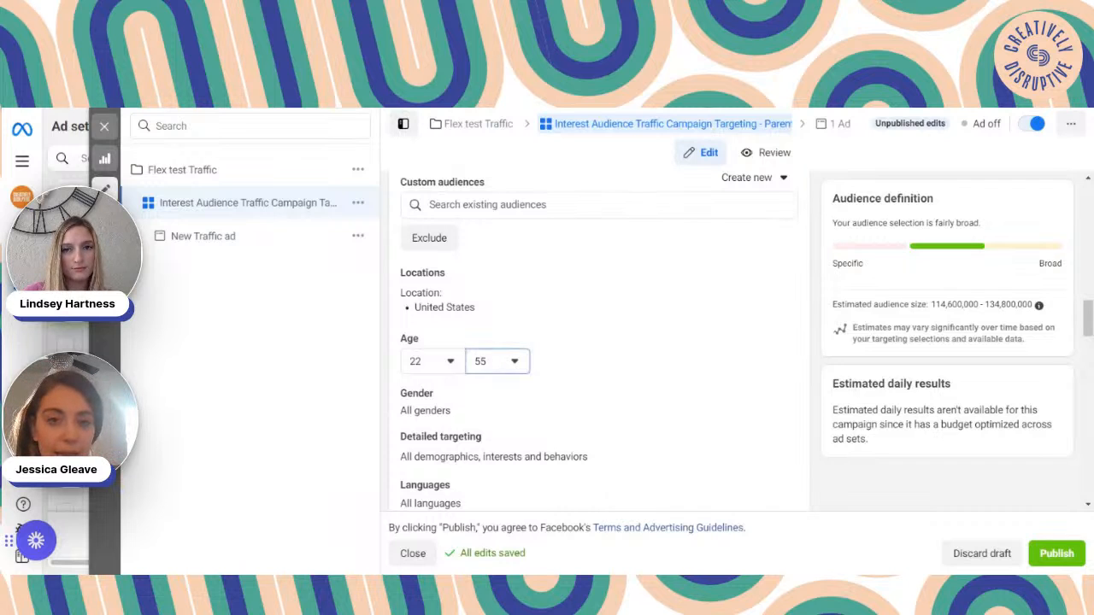
Set the audience's location type to people living in this location.
{"action": "scroll", "coordinate": [562, 509], "scroll_direction": "down", "scroll_amount": 2}
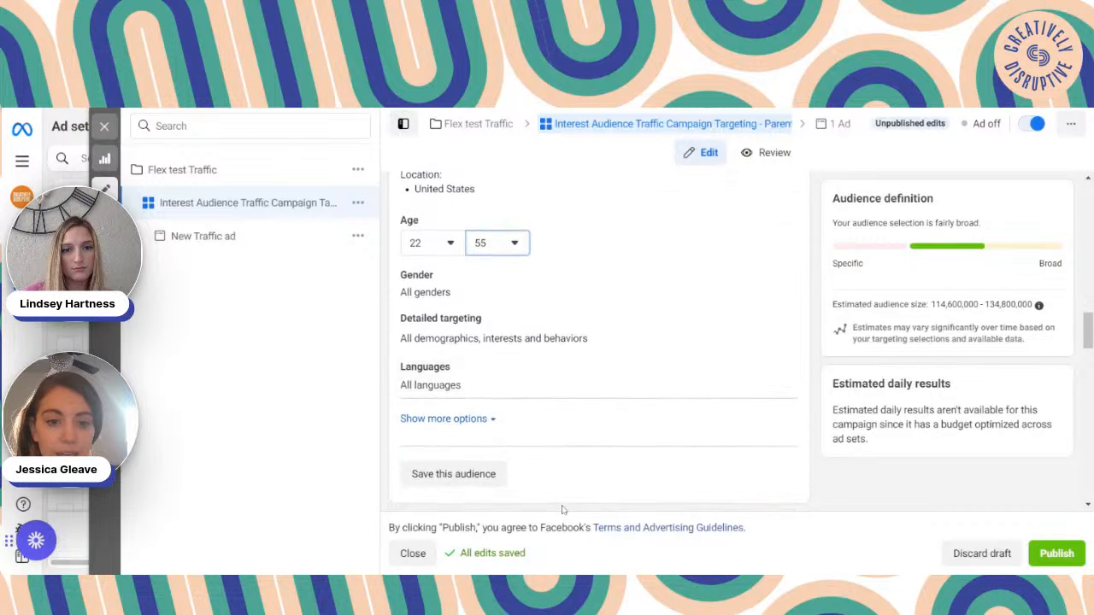
{"action": "scroll", "coordinate": [562, 509], "scroll_direction": "down", "scroll_amount": 3}
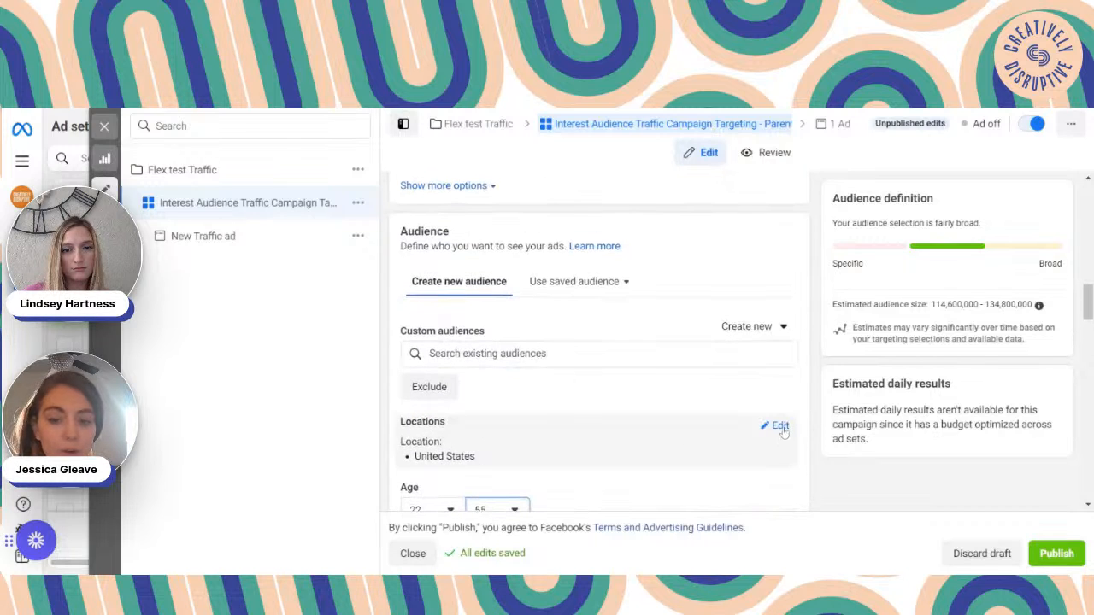
{"action": "left_click", "coordinate": [777, 426]}
{"action": "scroll", "coordinate": [706, 328], "scroll_direction": "down", "scroll_amount": 3}
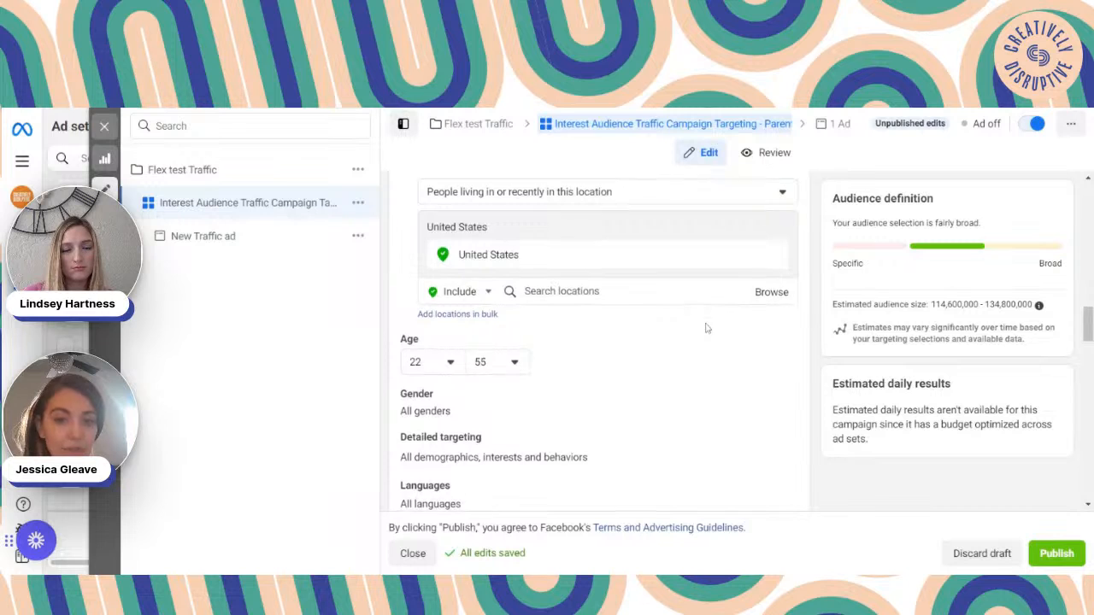
{"action": "scroll", "coordinate": [706, 328], "scroll_direction": "up", "scroll_amount": 1}
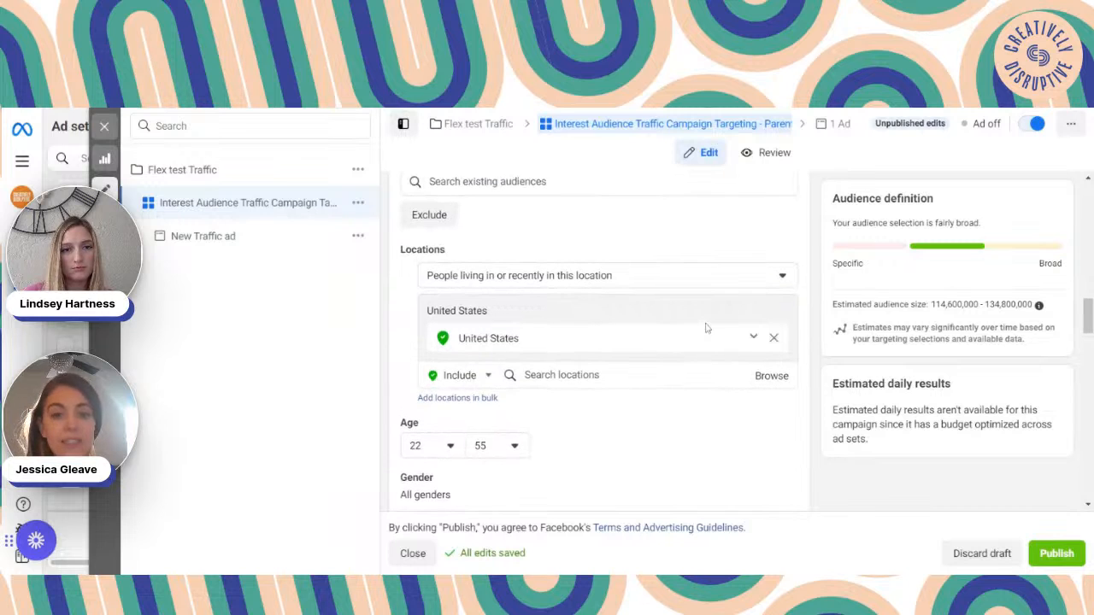
{"action": "left_click", "coordinate": [605, 282]}
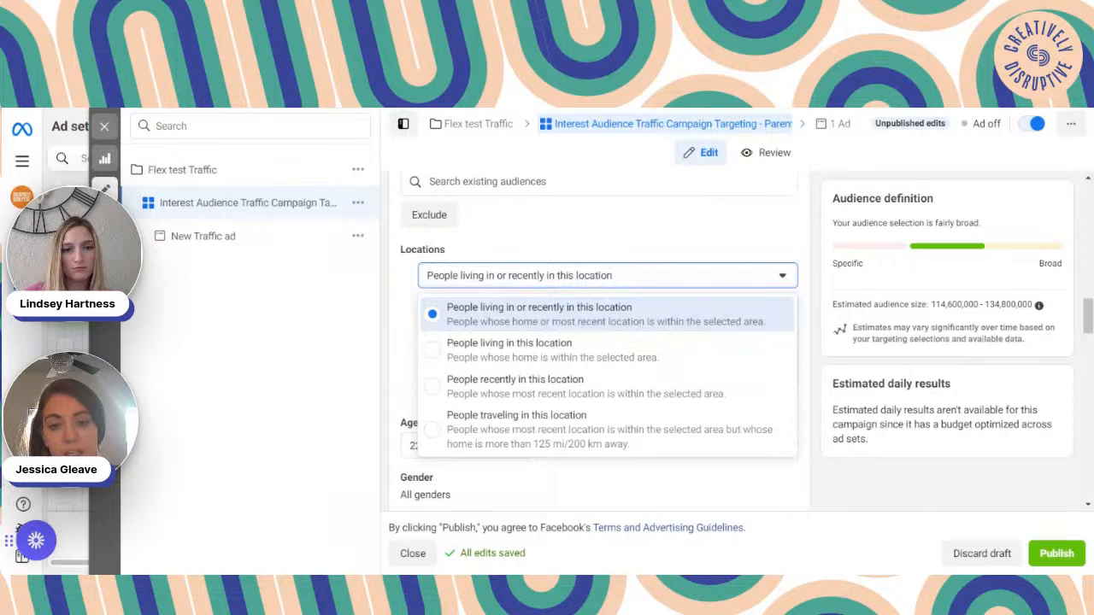
{"action": "left_click", "coordinate": [650, 349]}
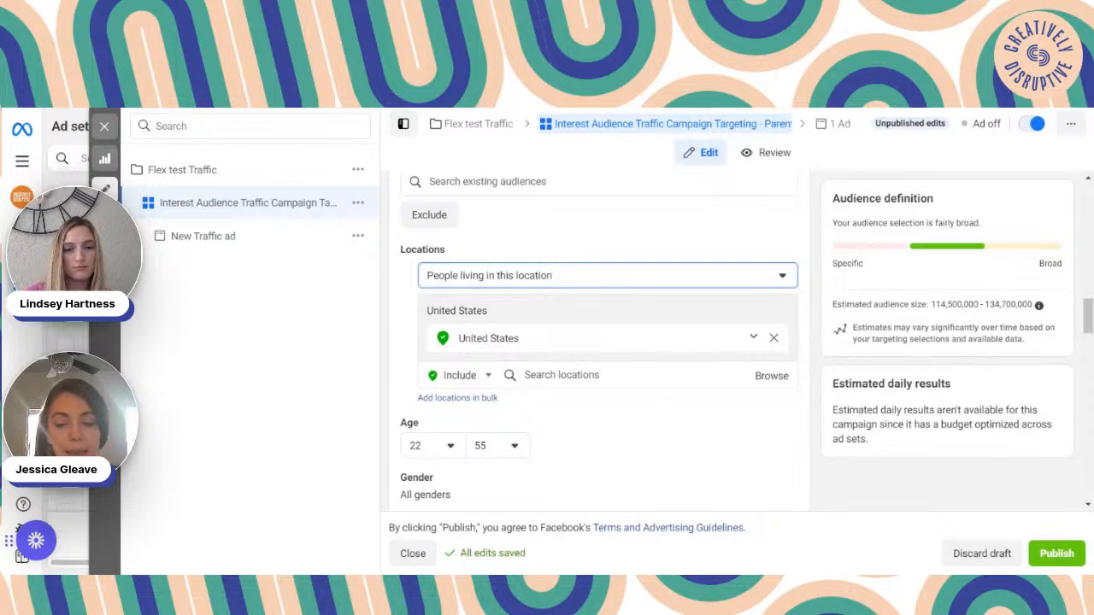
Replace the United States targeting with the ZIP code 85295 in Gilbert, Arizona.
{"action": "left_click", "coordinate": [590, 375]}
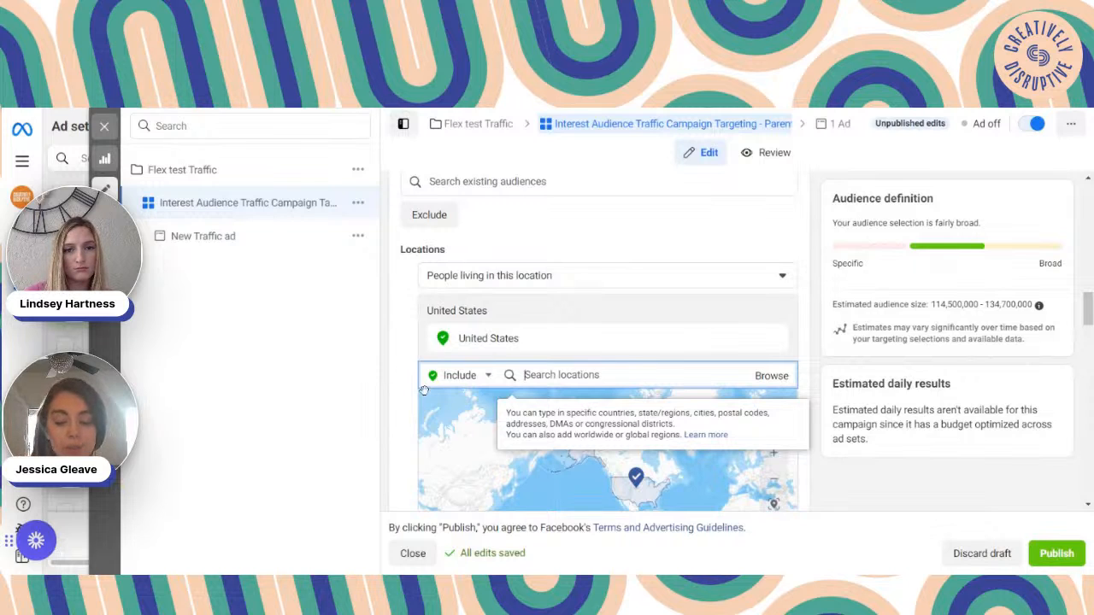
{"action": "type", "text": "85295"}
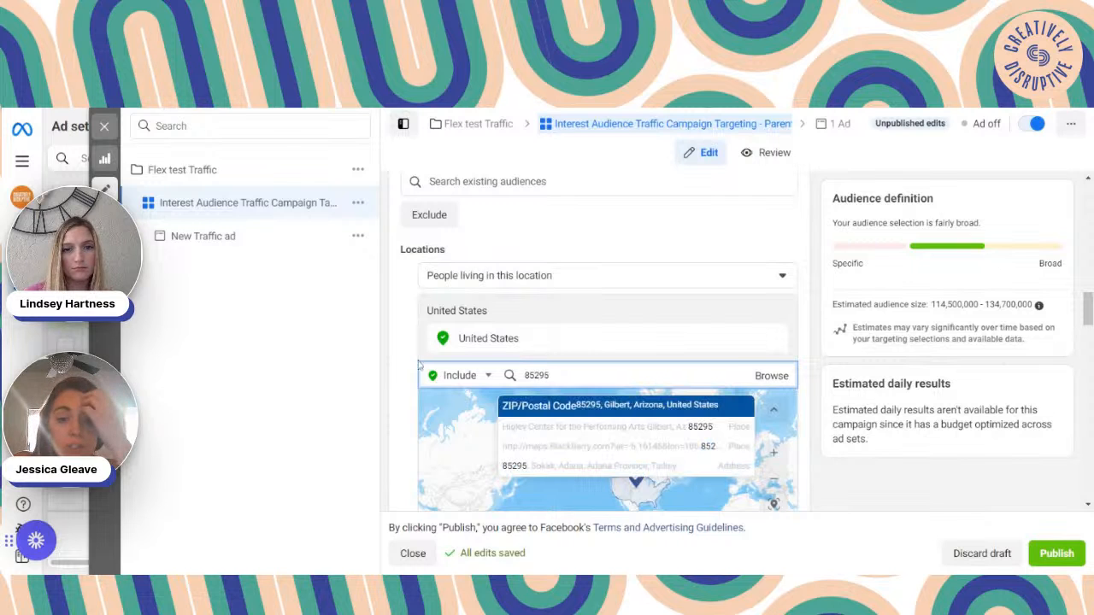
{"action": "left_click", "coordinate": [601, 417]}
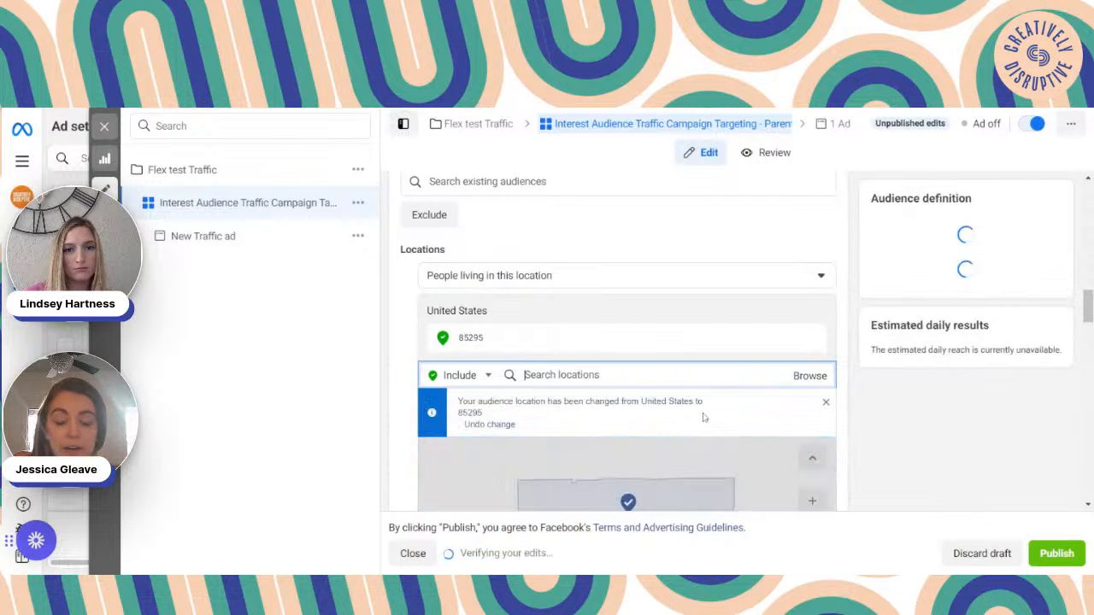
Drop a location pin on the map just southwest of the 85295 area, at about (33.2845, -111.7950).
{"action": "scroll", "coordinate": [809, 441], "scroll_direction": "down", "scroll_amount": 2}
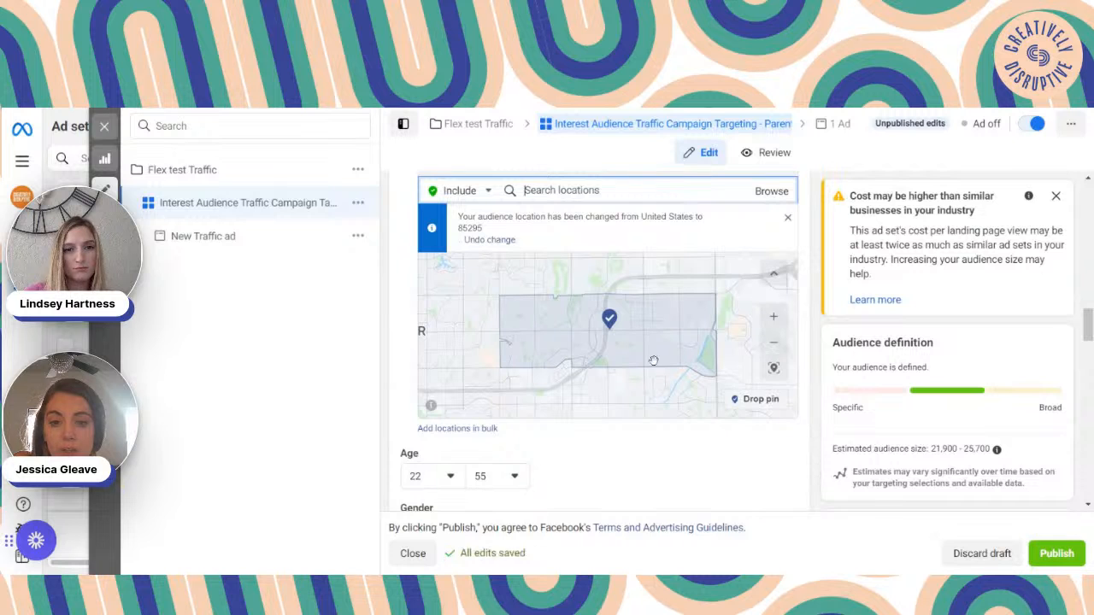
{"action": "left_click", "coordinate": [755, 398]}
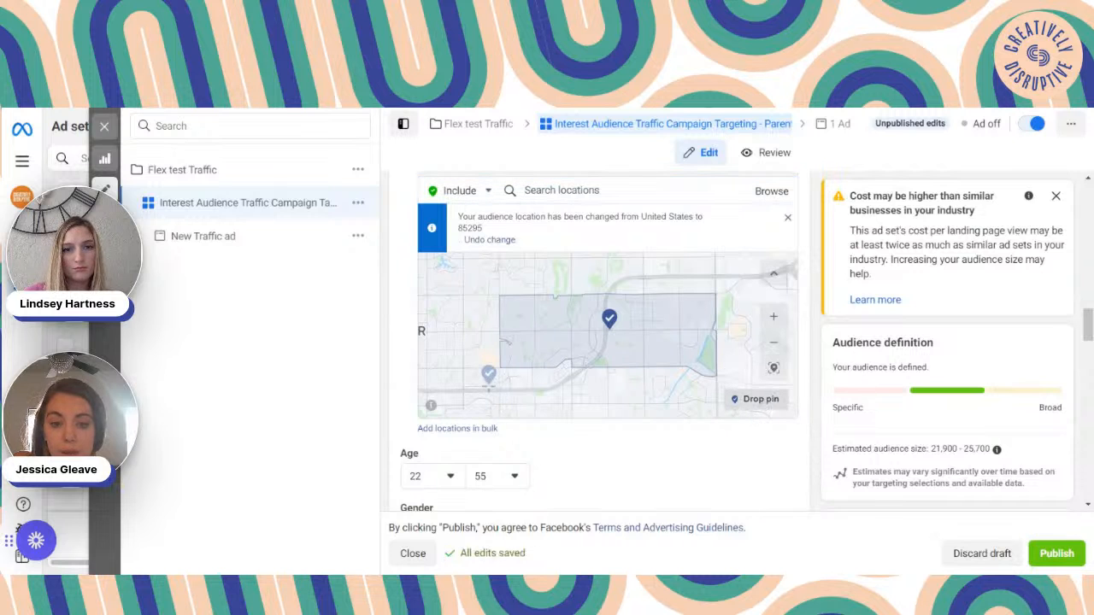
{"action": "left_click", "coordinate": [489, 378]}
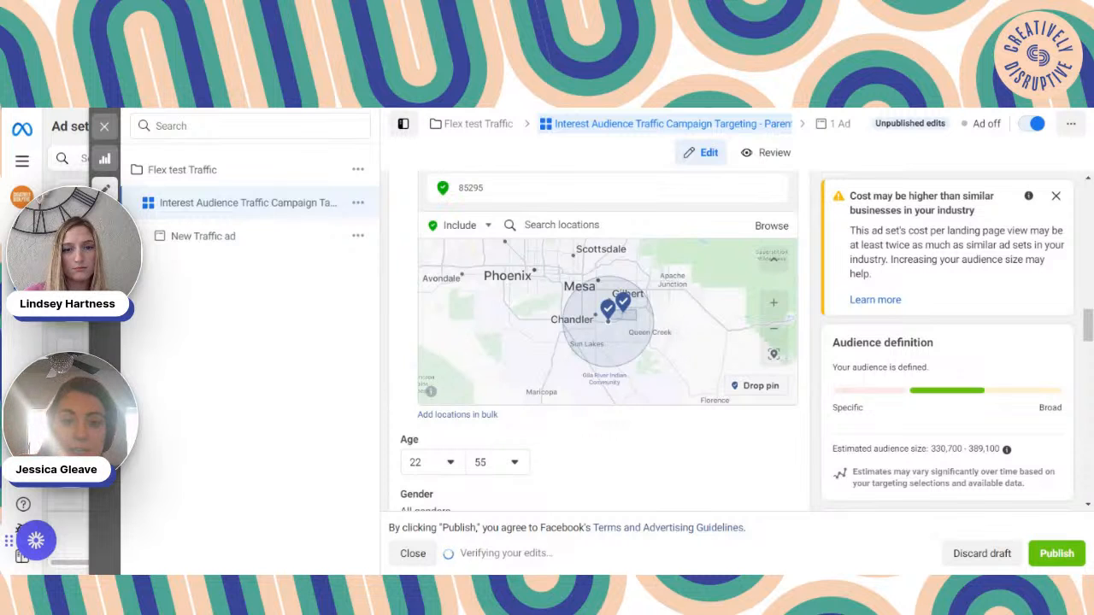
{"action": "scroll", "coordinate": [661, 293], "scroll_direction": "up", "scroll_amount": 2}
{"action": "scroll", "coordinate": [662, 293], "scroll_direction": "down", "scroll_amount": 1}
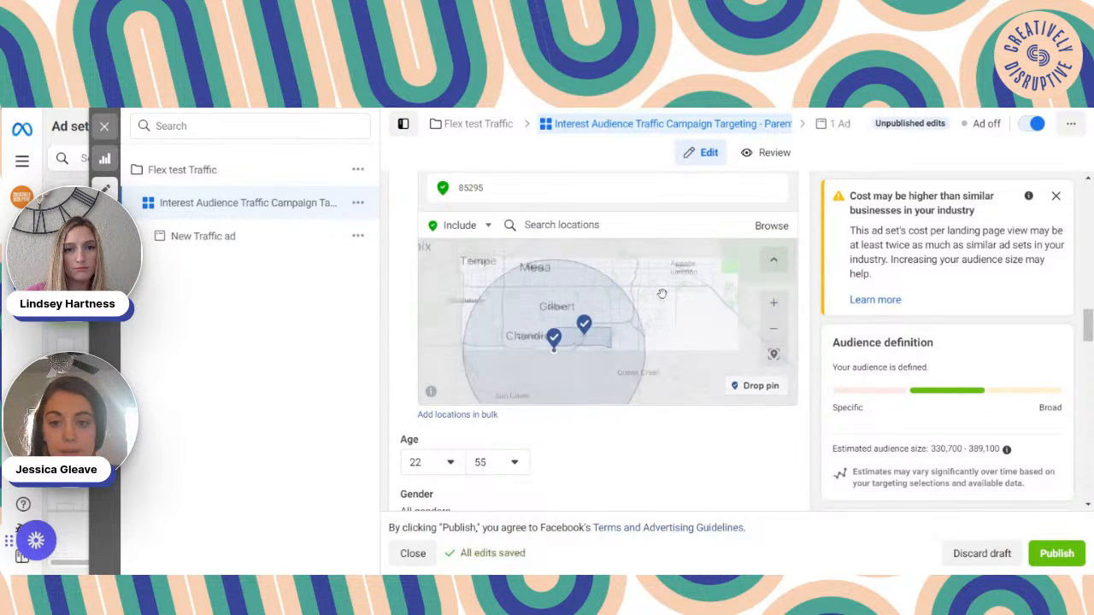
{"action": "scroll", "coordinate": [812, 276], "scroll_direction": "up", "scroll_amount": 2}
{"action": "left_click", "coordinate": [624, 331]}
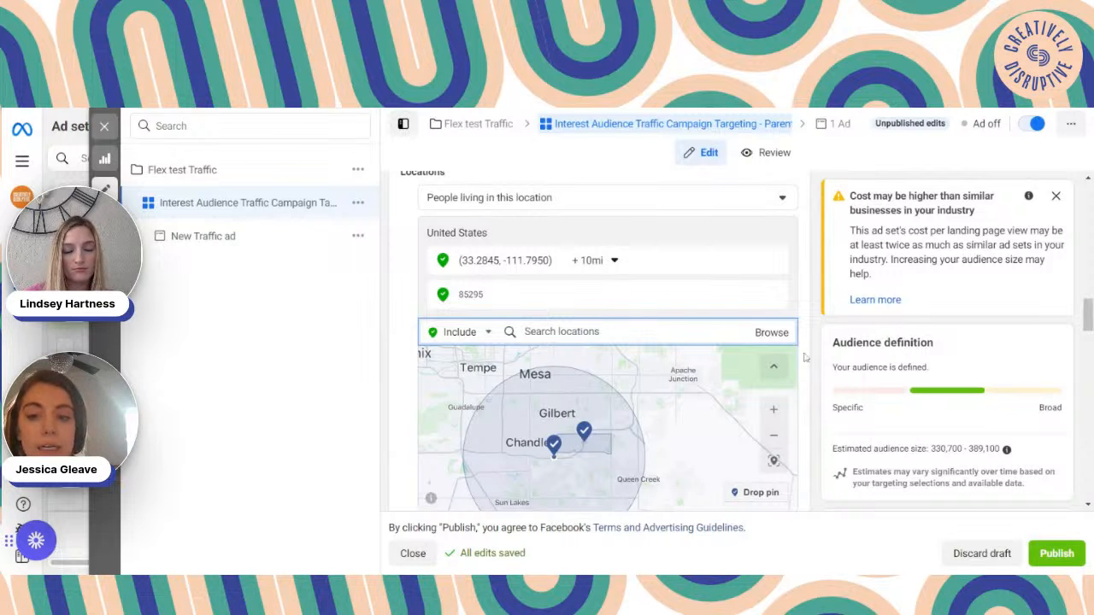
Open the audience's gender and detailed targeting settings for editing, keeping all genders.
{"action": "scroll", "coordinate": [803, 359], "scroll_direction": "down", "scroll_amount": 3}
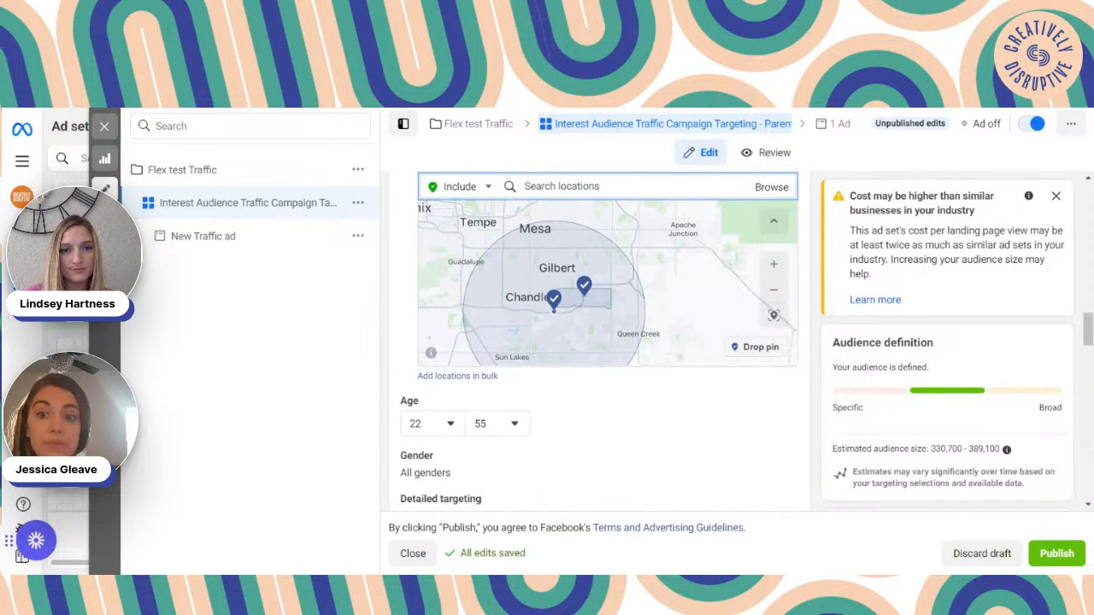
{"action": "scroll", "coordinate": [803, 357], "scroll_direction": "down", "scroll_amount": 3}
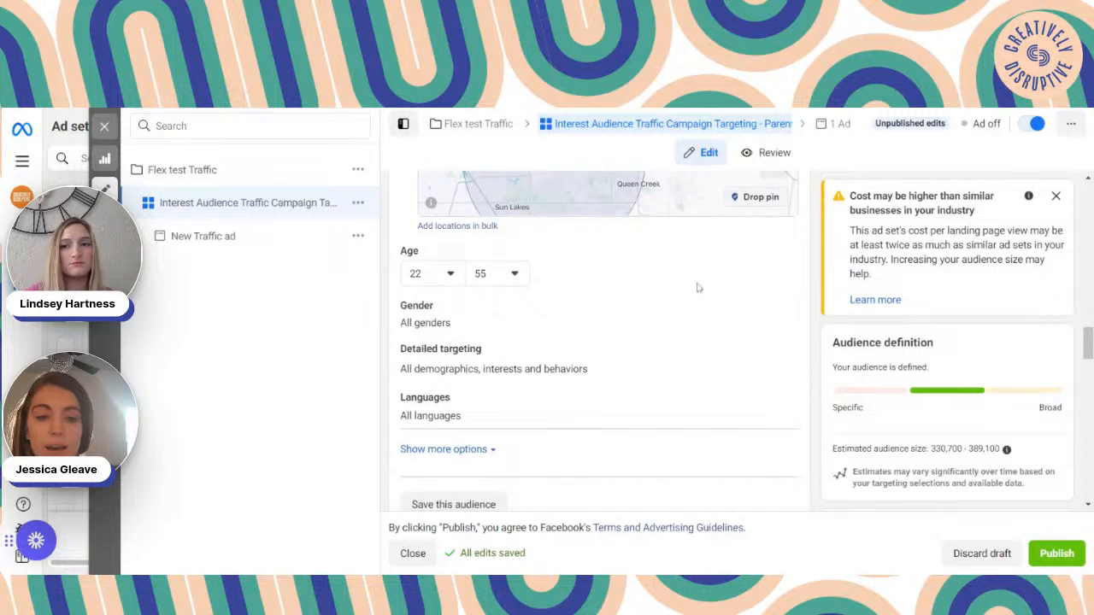
{"action": "left_click", "coordinate": [774, 307]}
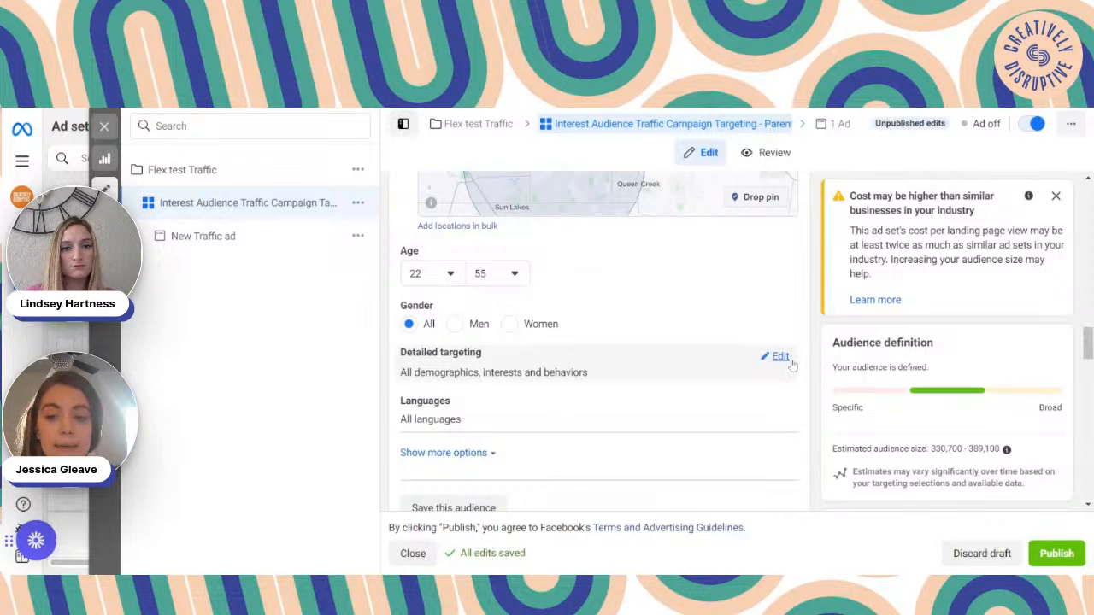
{"action": "left_click", "coordinate": [780, 357]}
{"action": "scroll", "coordinate": [658, 365], "scroll_direction": "down", "scroll_amount": 1}
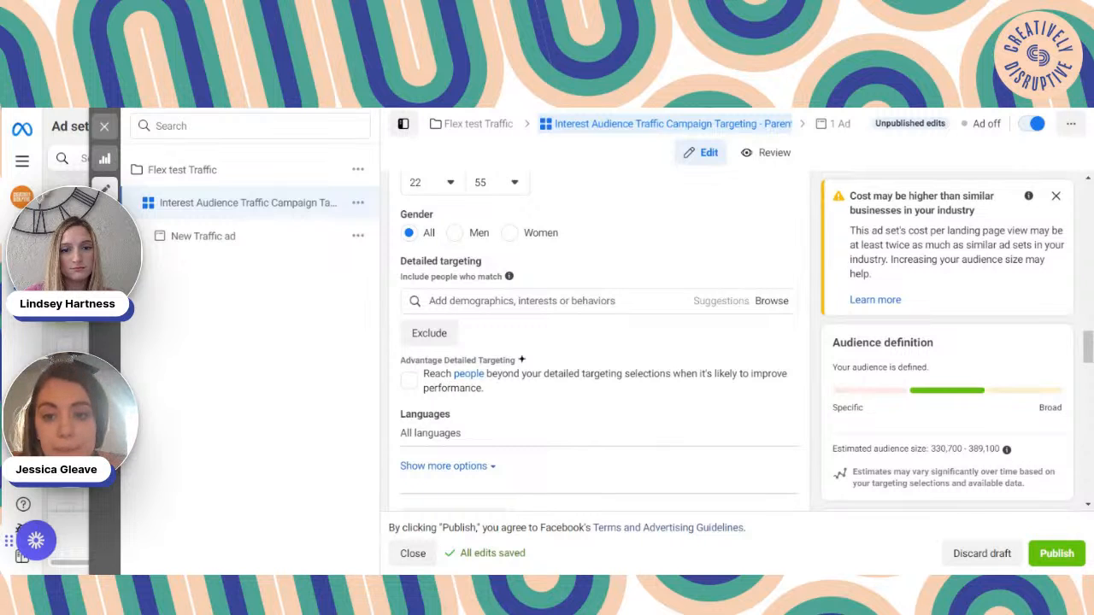
Search detailed targeting for gymnastics, examine the suggested interests and job titles, and clear the search without adding any.
{"action": "left_click", "coordinate": [547, 301]}
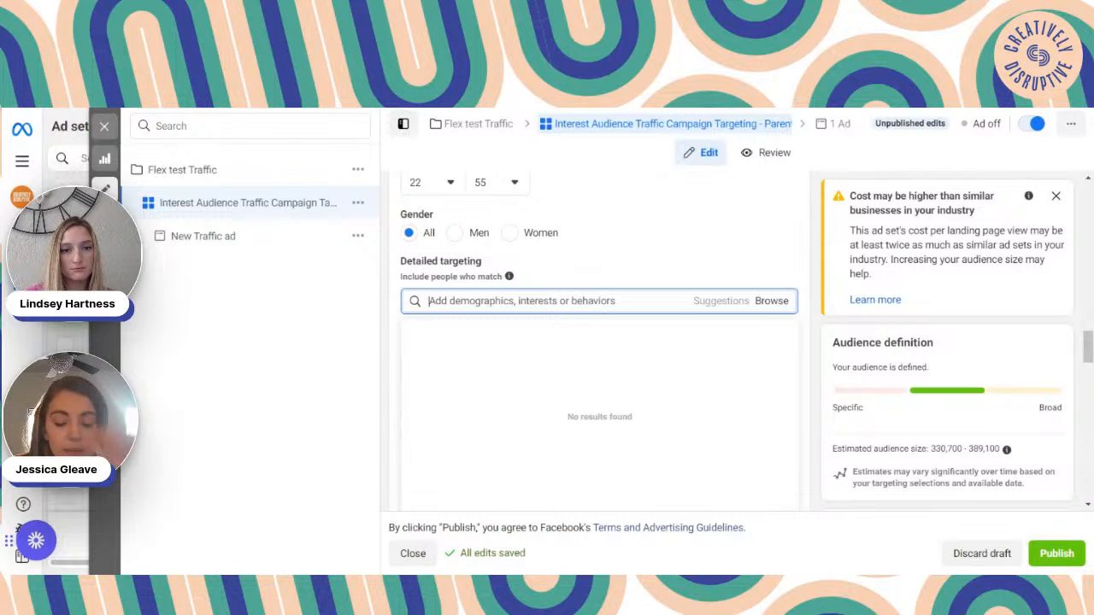
{"action": "type", "text": "gymnastics"}
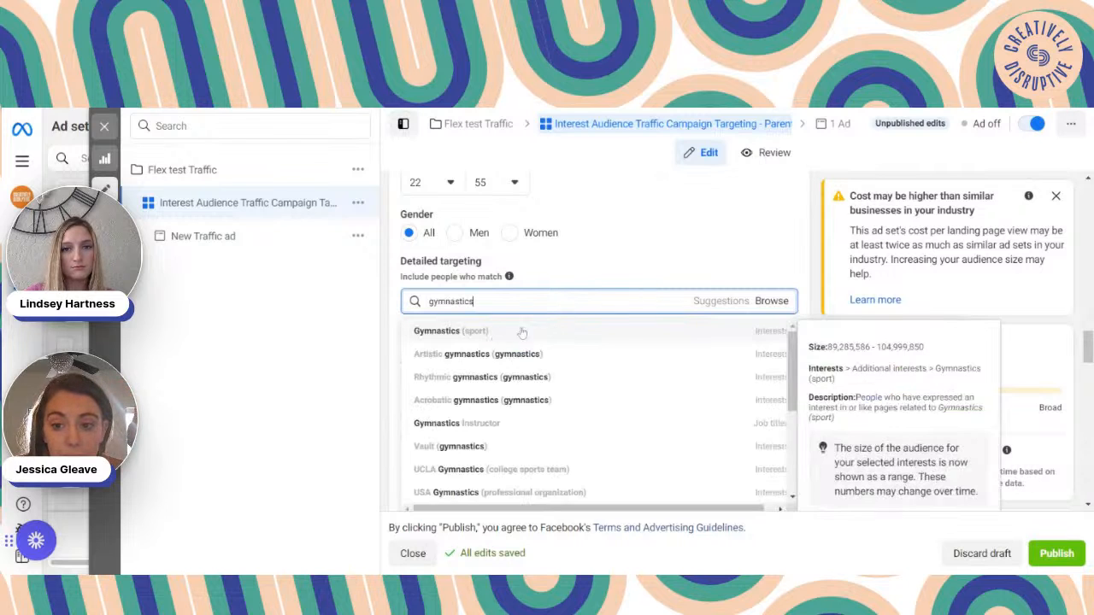
{"action": "scroll", "coordinate": [758, 342], "scroll_direction": "right", "scroll_amount": 1}
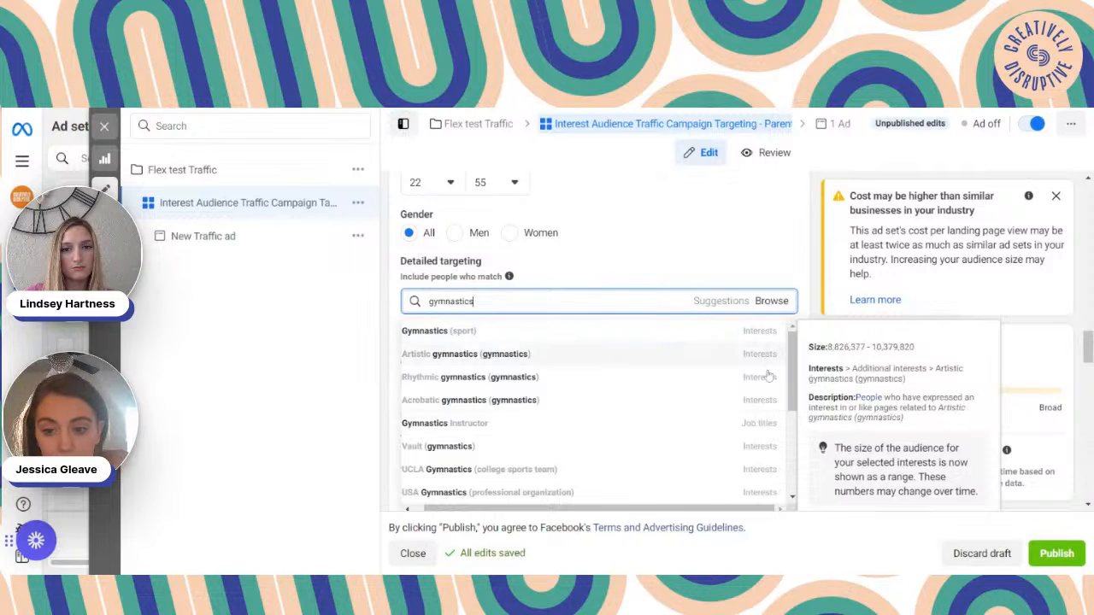
{"action": "scroll", "coordinate": [776, 430], "scroll_direction": "down", "scroll_amount": 1}
{"action": "scroll", "coordinate": [775, 432], "scroll_direction": "down", "scroll_amount": 5}
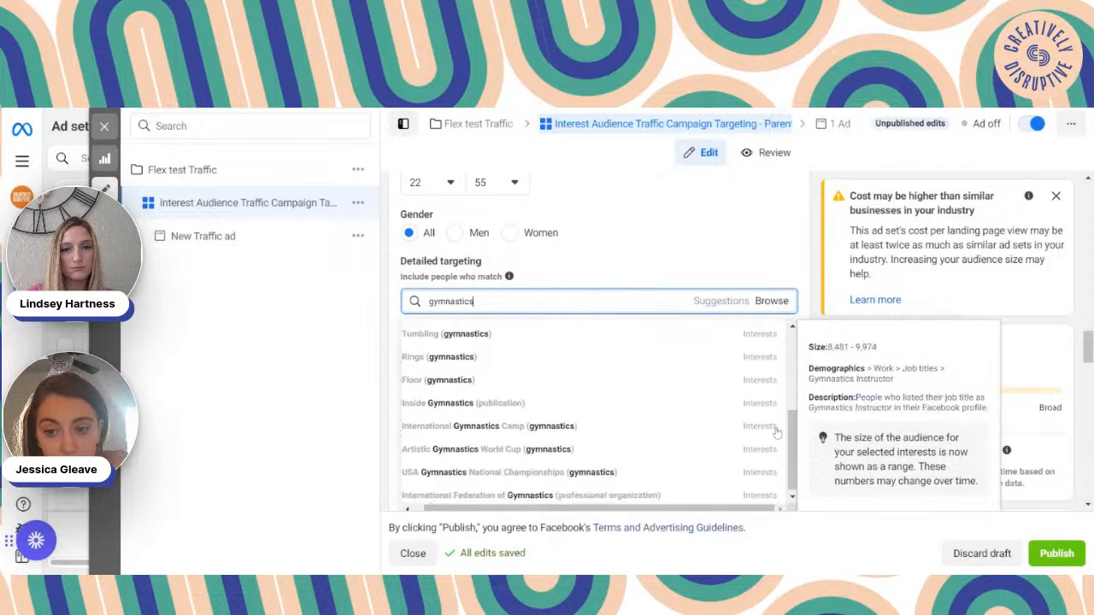
{"action": "scroll", "coordinate": [768, 404], "scroll_direction": "up", "scroll_amount": 5}
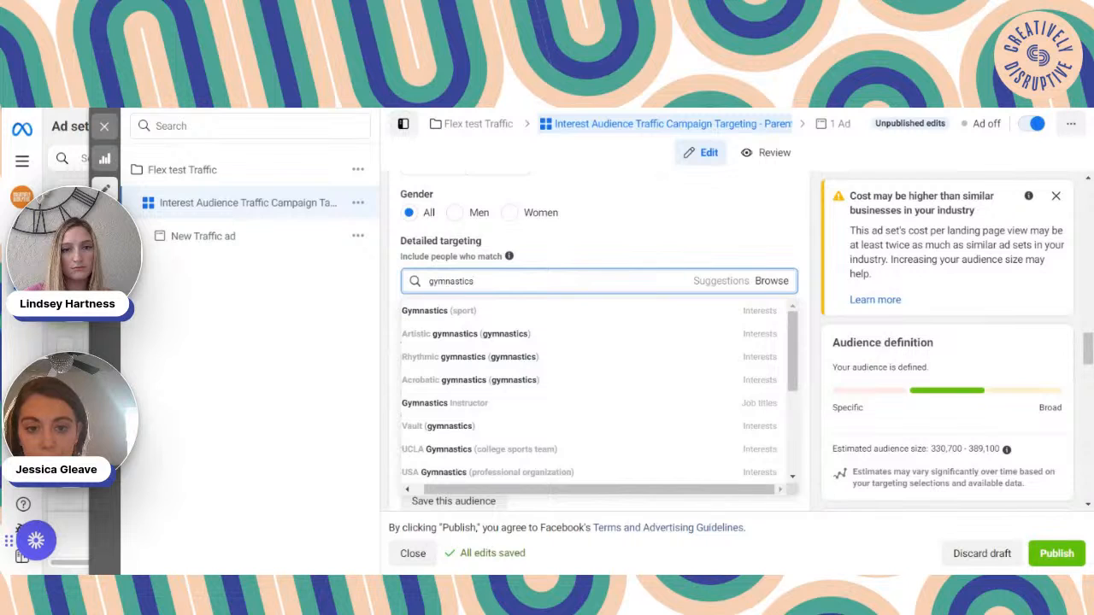
{"action": "key", "text": "ctrl+a"}
{"action": "key", "text": "BackSpace"}
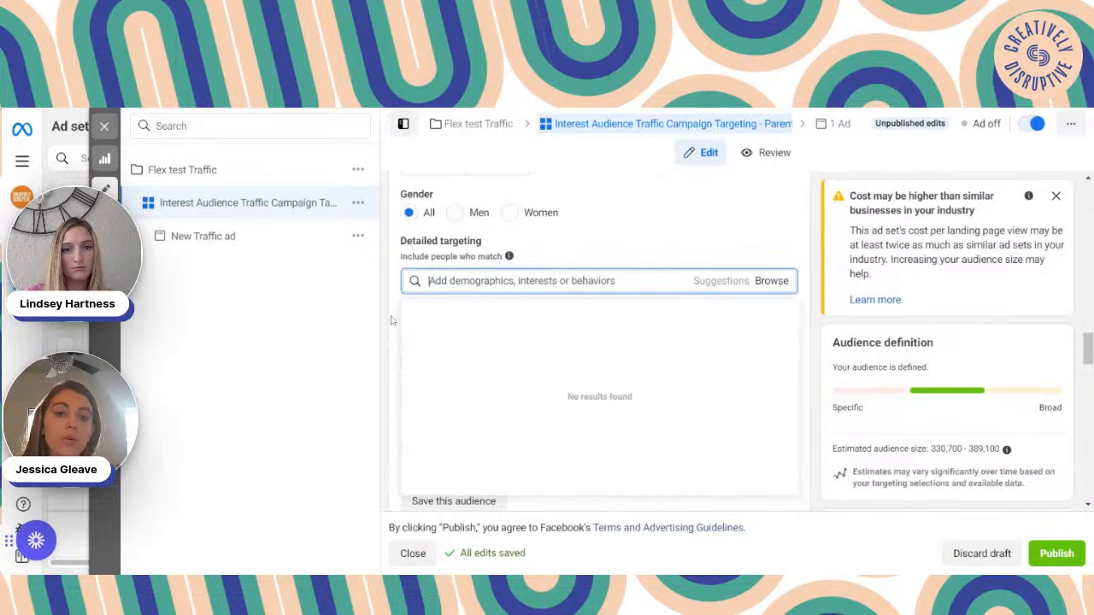
{"action": "left_click", "coordinate": [343, 325]}
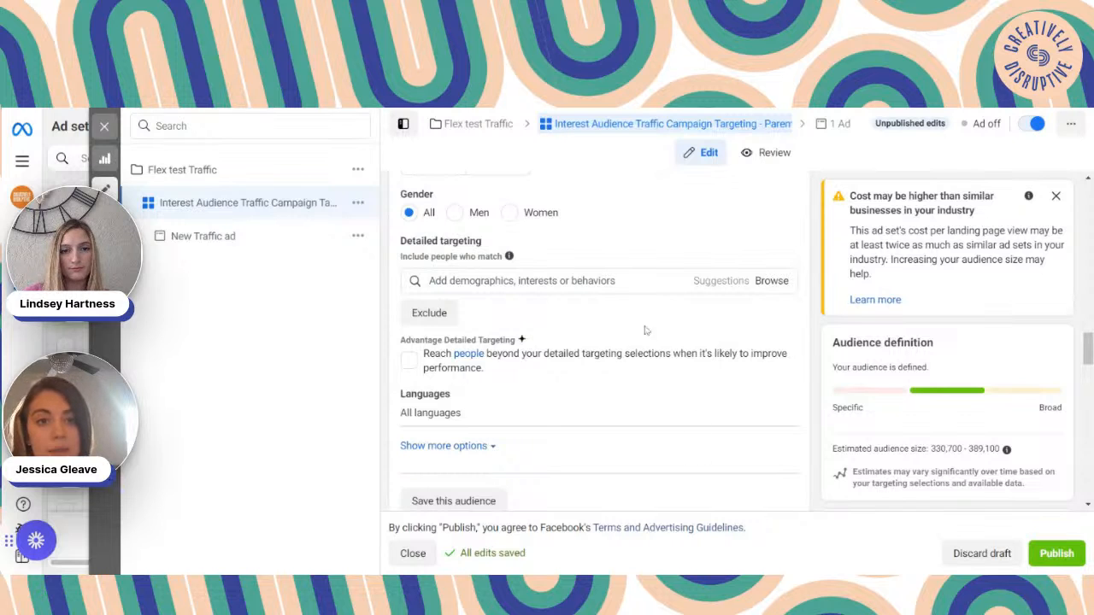
Add the Gymnastics (sport) interest to the audience's detailed targeting.
{"action": "scroll", "coordinate": [718, 478], "scroll_direction": "down", "scroll_amount": 1}
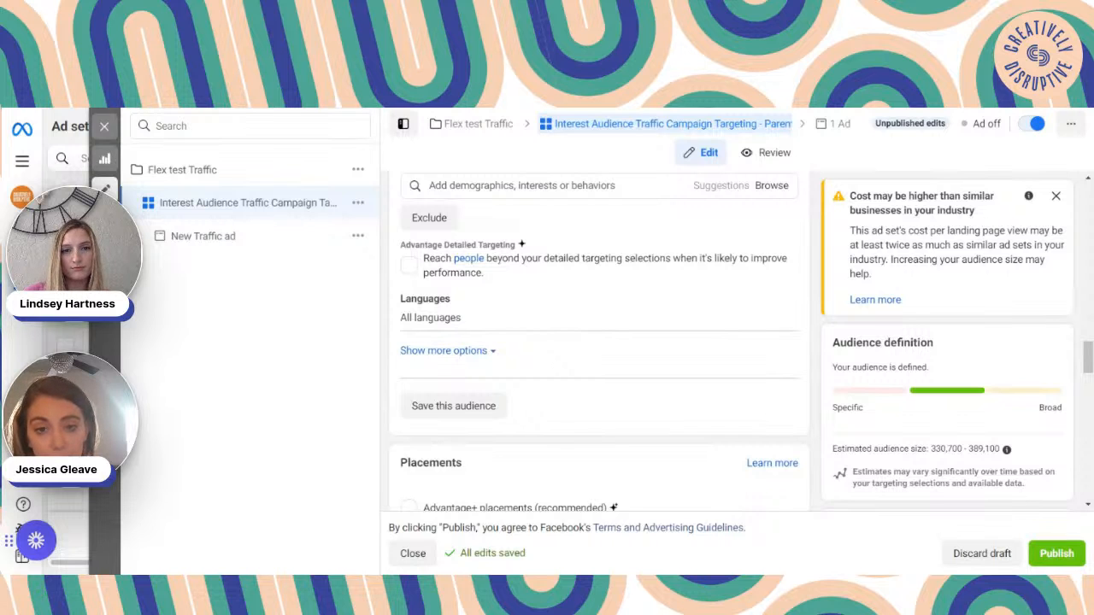
{"action": "scroll", "coordinate": [598, 342], "scroll_direction": "down", "scroll_amount": 2}
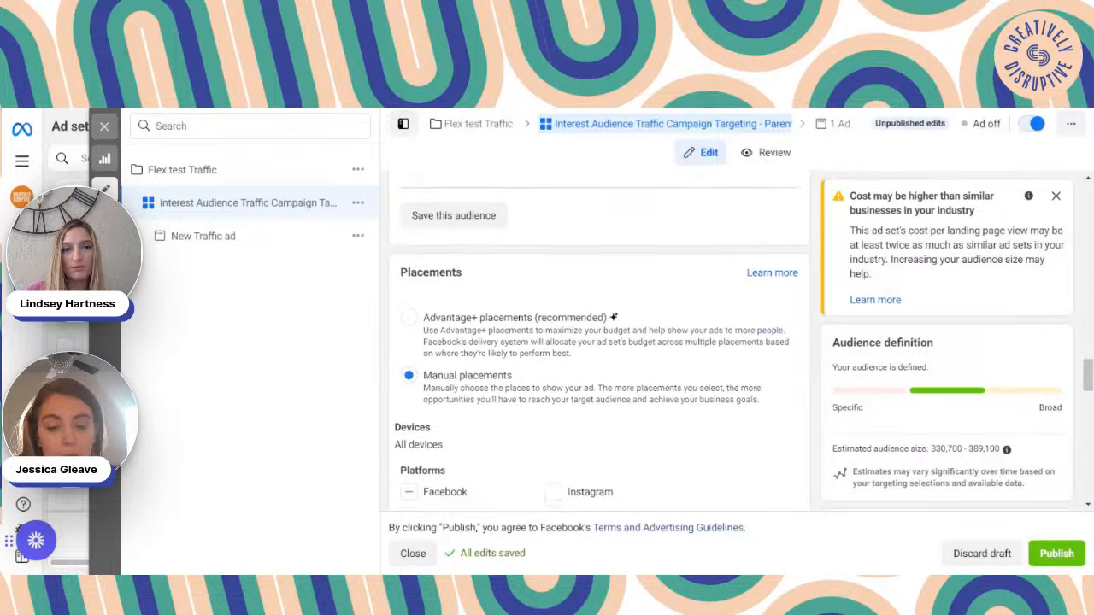
{"action": "scroll", "coordinate": [599, 342], "scroll_direction": "up", "scroll_amount": 4}
{"action": "scroll", "coordinate": [598, 342], "scroll_direction": "down", "scroll_amount": 1}
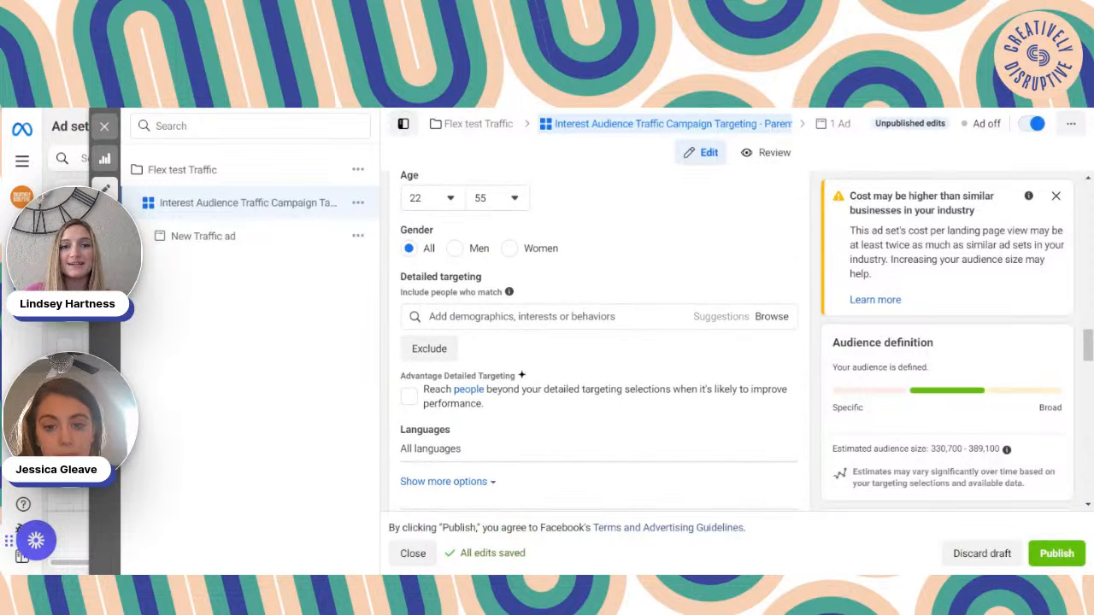
{"action": "left_click", "coordinate": [567, 320]}
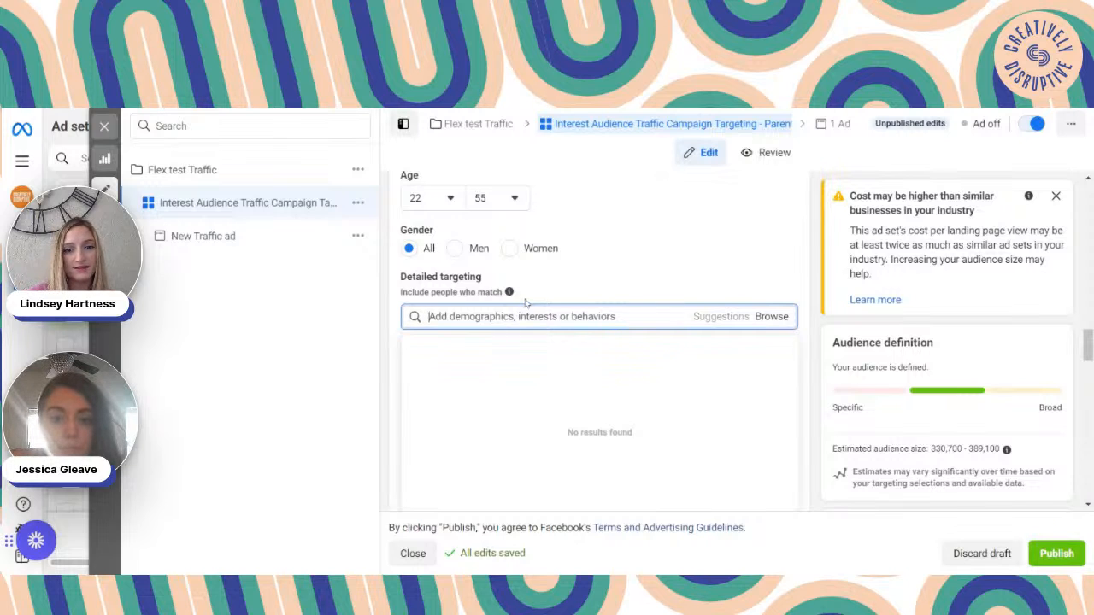
{"action": "mouse_move", "coordinate": [511, 294]}
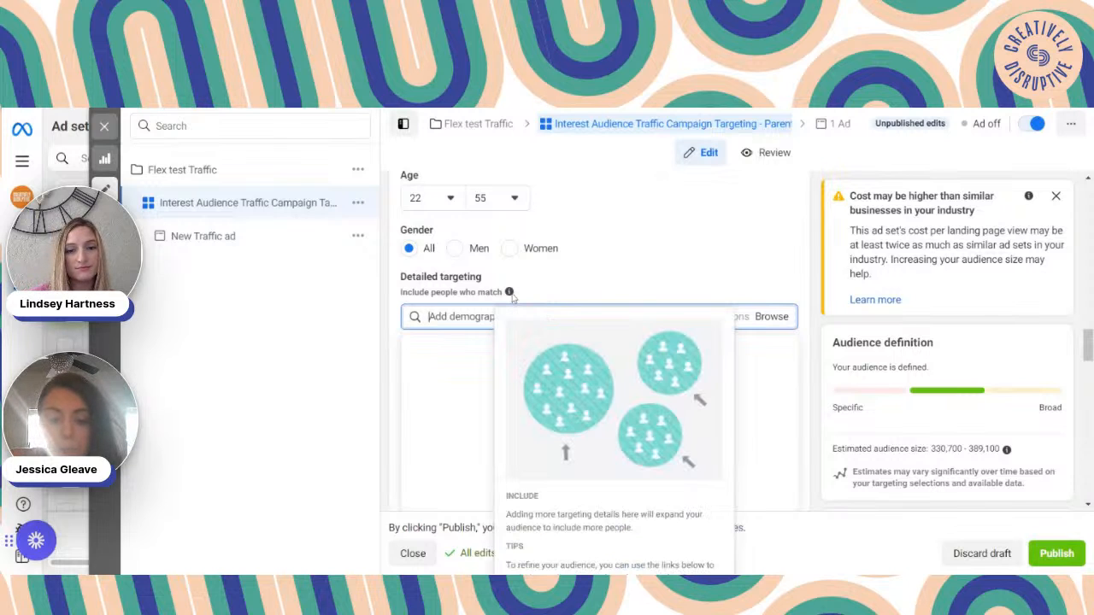
{"action": "scroll", "coordinate": [511, 294], "scroll_direction": "down", "scroll_amount": 2}
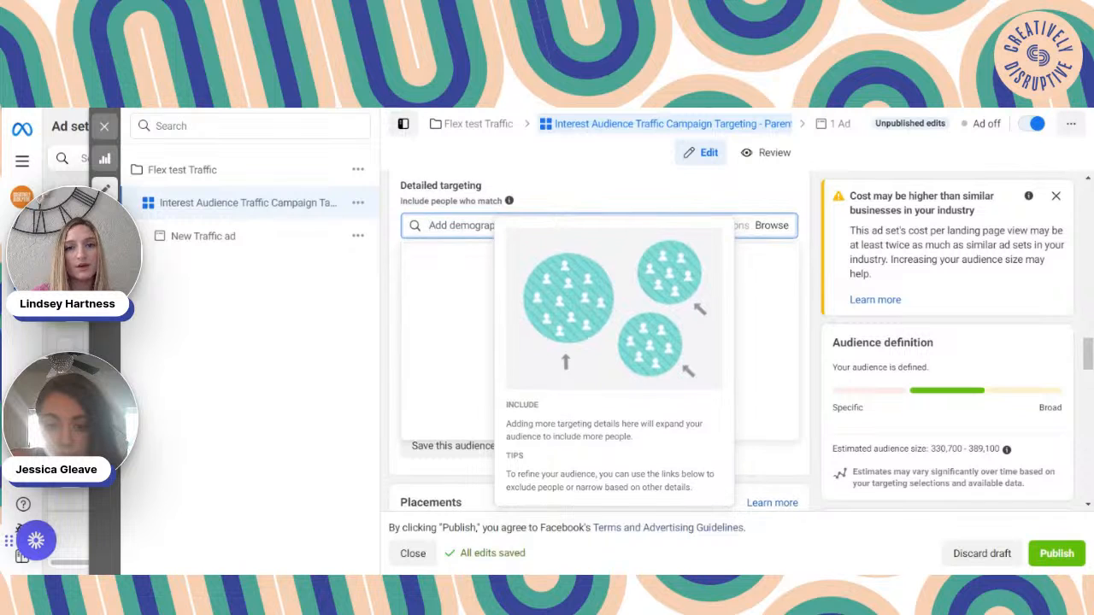
{"action": "scroll", "coordinate": [598, 341], "scroll_direction": "up", "scroll_amount": 1}
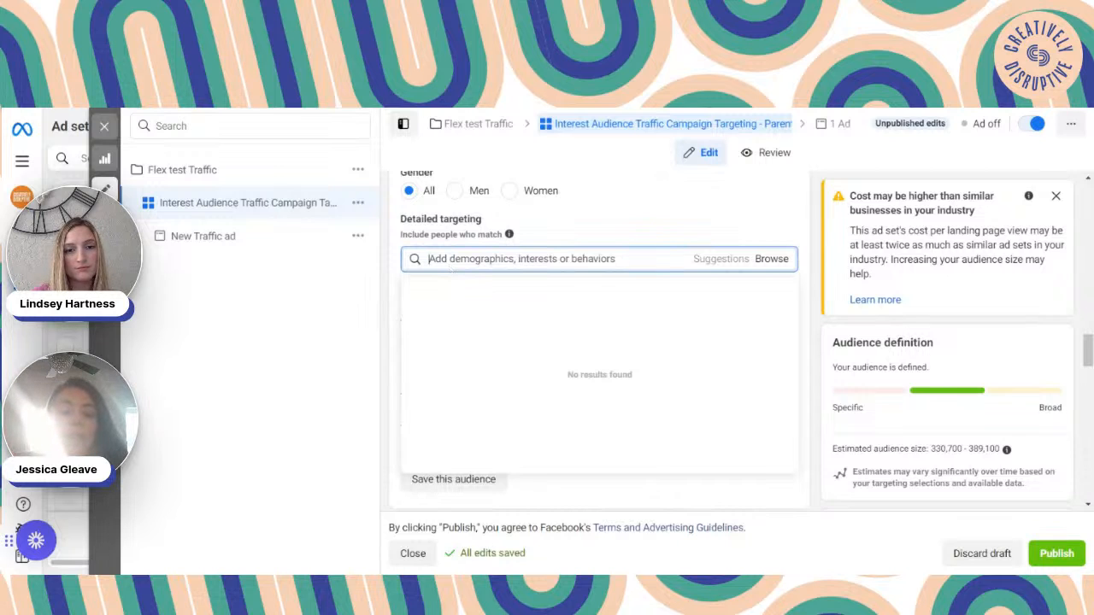
{"action": "type", "text": "gy"}
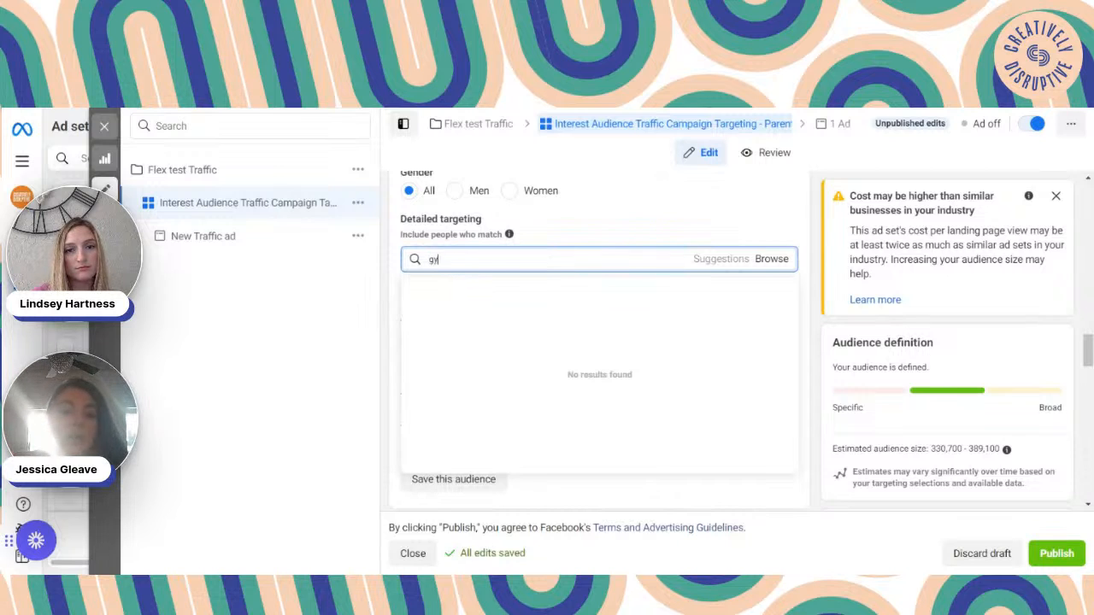
{"action": "type", "text": "mnastics"}
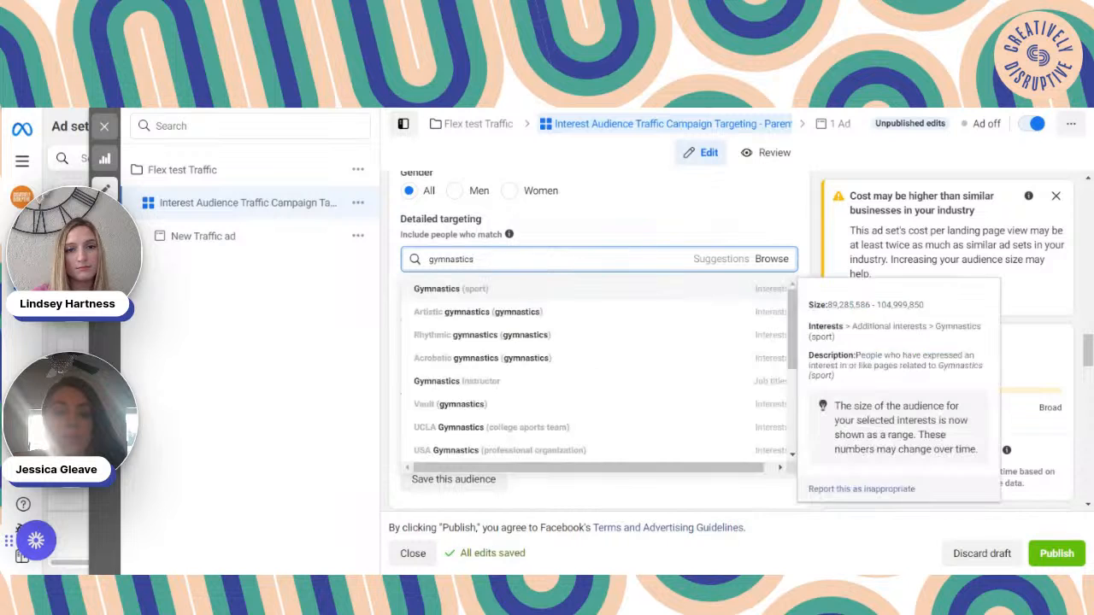
{"action": "key", "text": "Return"}
Add the Johnson & Johnson (toiletries) and Huggies (children & parenting) interests to the audience's detailed targeting.
{"action": "type", "text": "jo"}
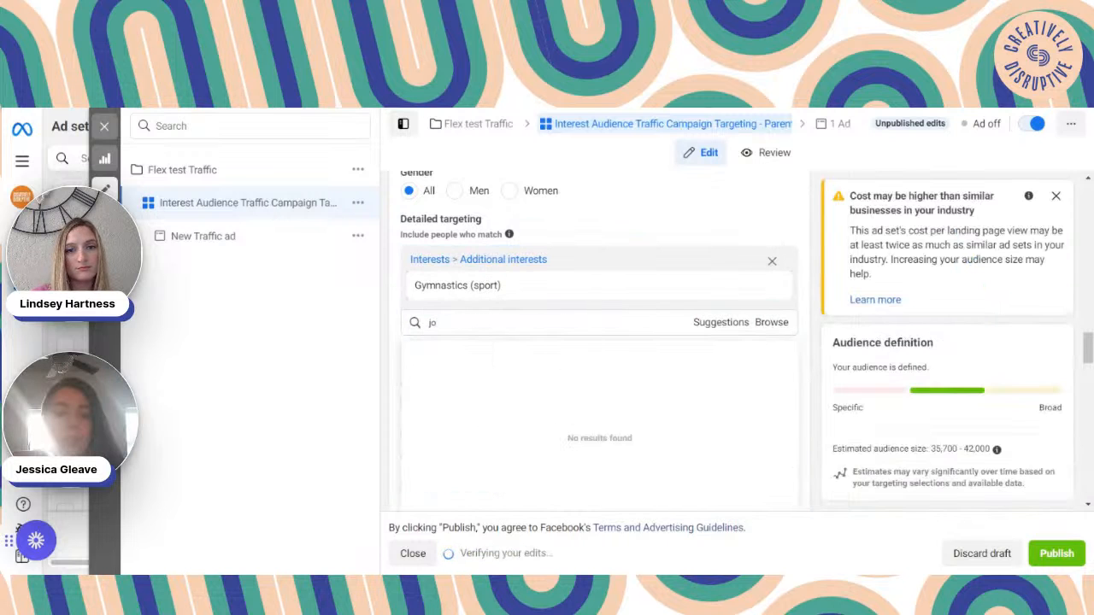
{"action": "type", "text": "hnson"}
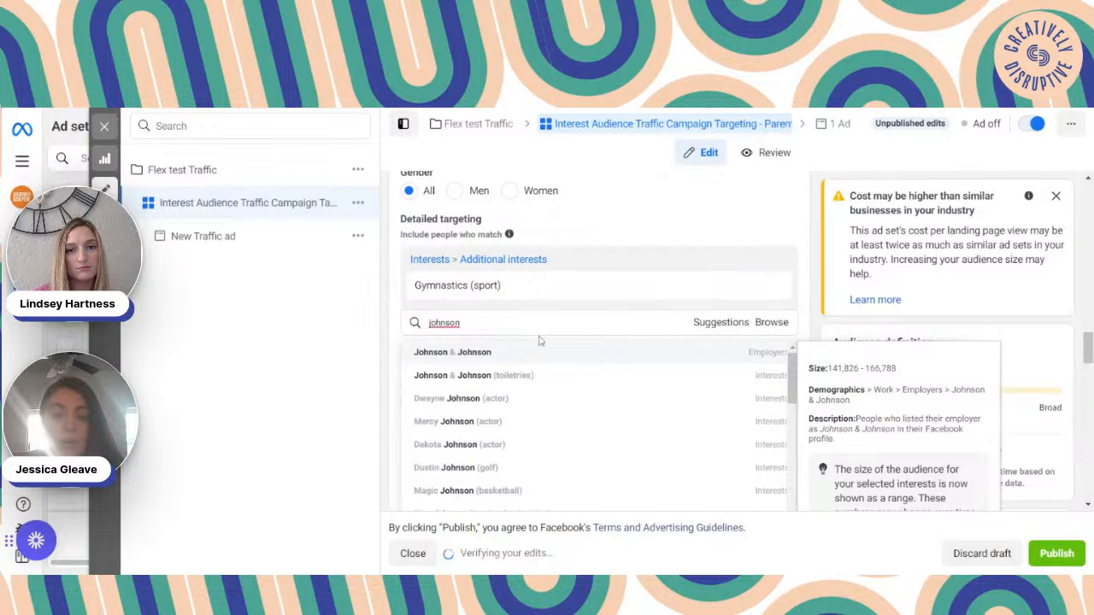
{"action": "scroll", "coordinate": [669, 377], "scroll_direction": "down", "scroll_amount": 1}
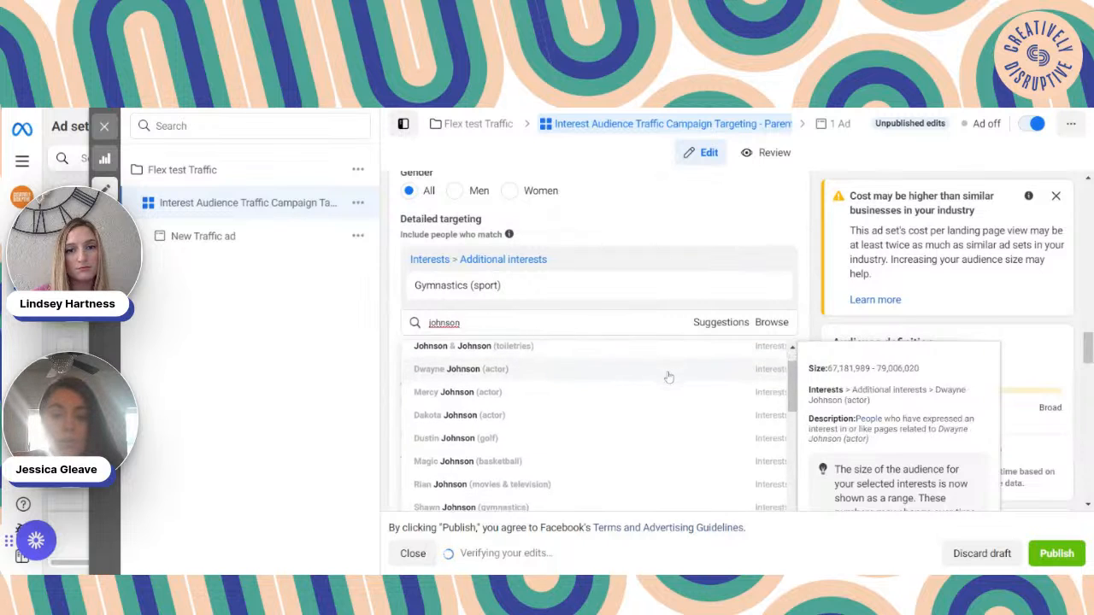
{"action": "scroll", "coordinate": [670, 377], "scroll_direction": "up", "scroll_amount": 1}
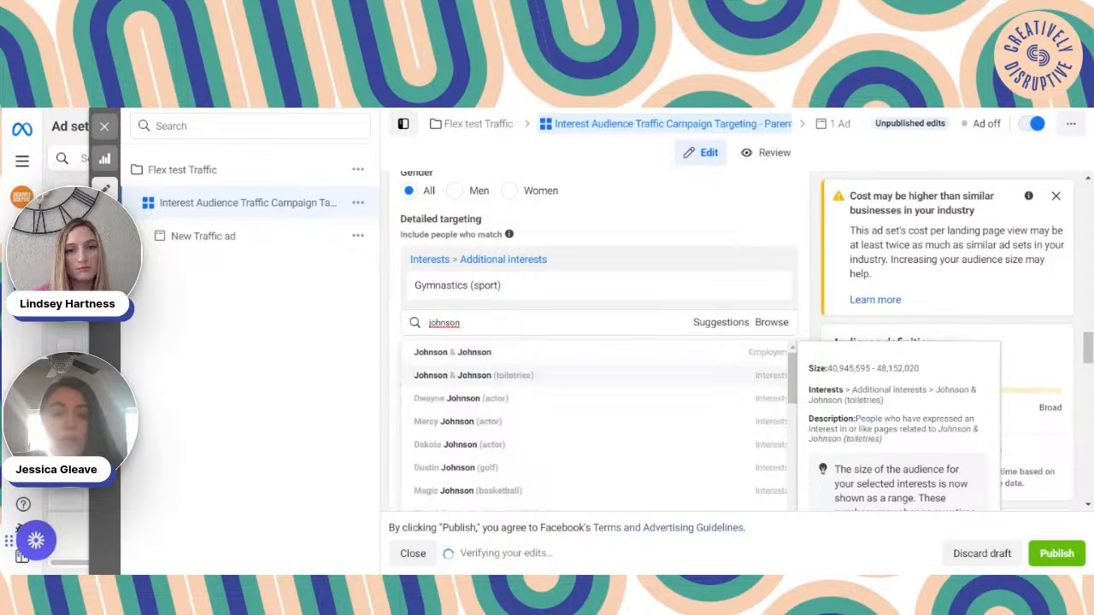
{"action": "type", "text": "& j"}
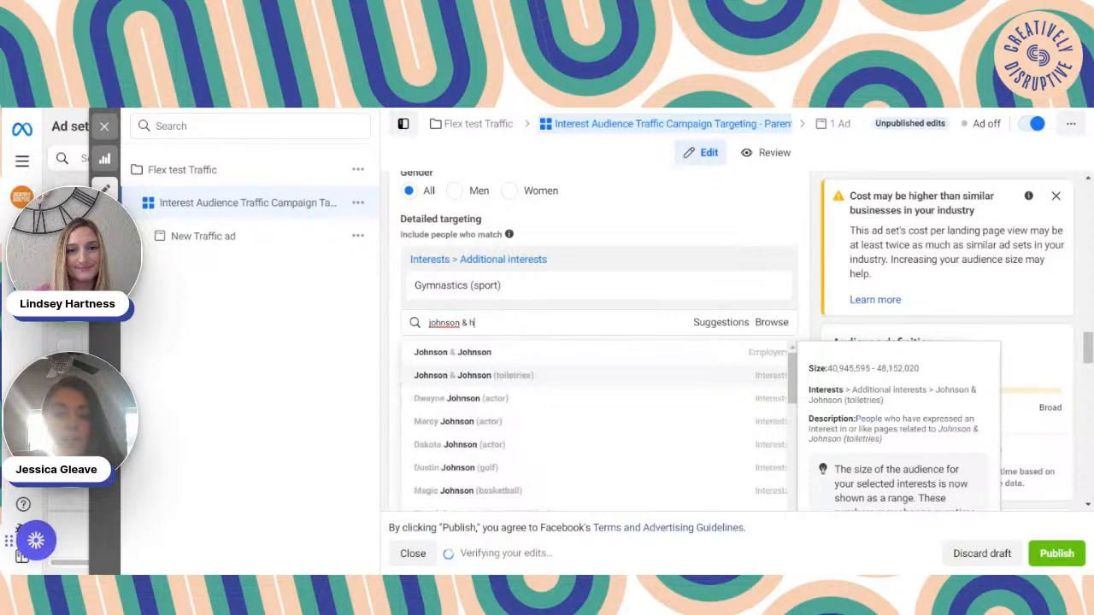
{"action": "type", "text": "ohnson"}
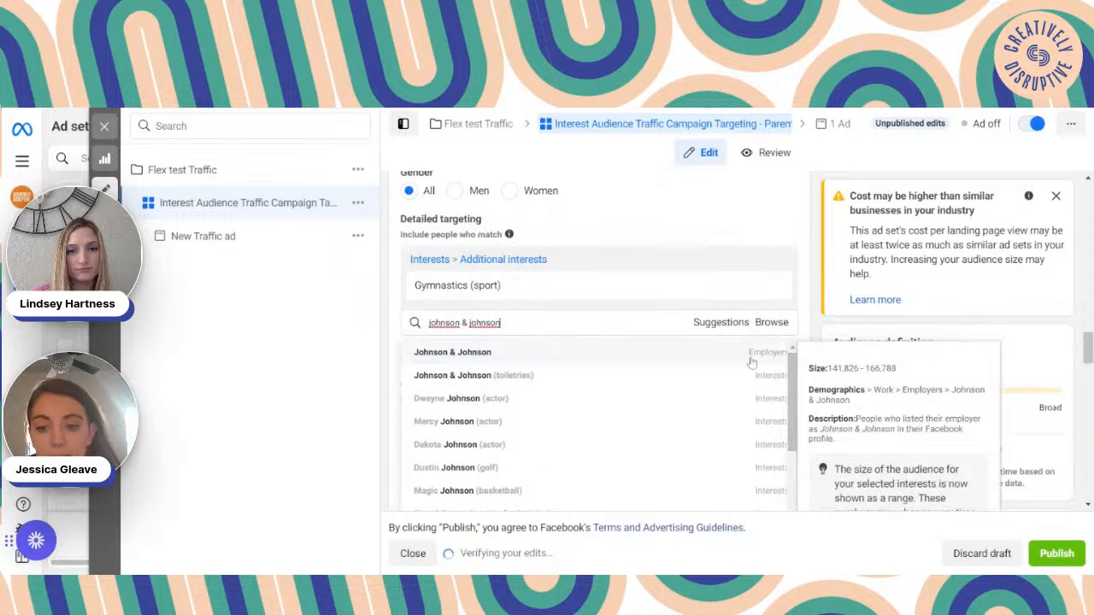
{"action": "scroll", "coordinate": [772, 380], "scroll_direction": "down", "scroll_amount": 3}
{"action": "scroll", "coordinate": [561, 402], "scroll_direction": "up", "scroll_amount": 3}
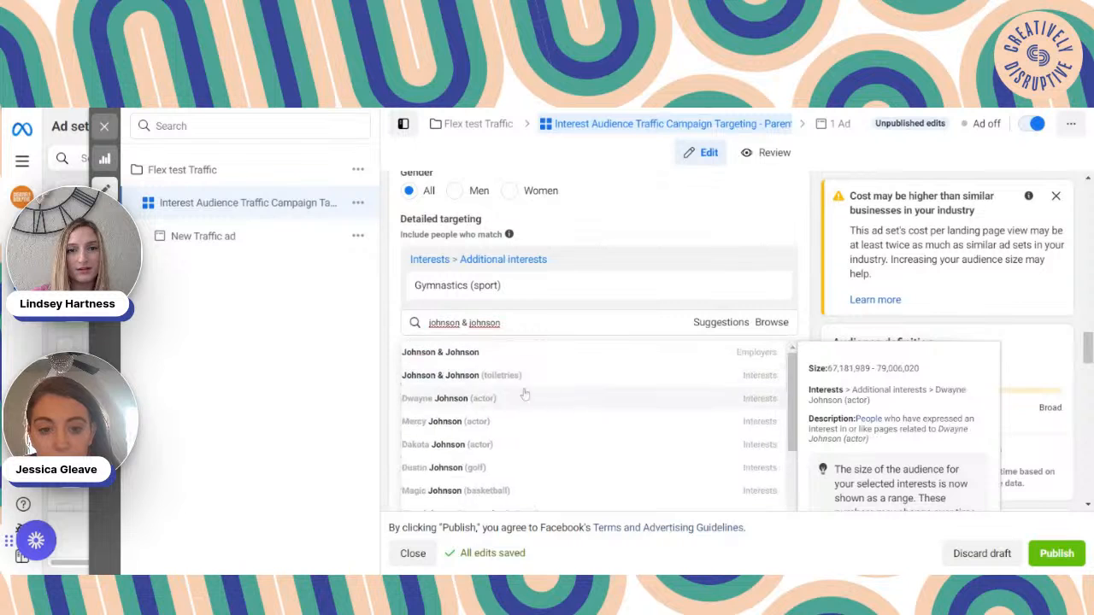
{"action": "left_click", "coordinate": [493, 376]}
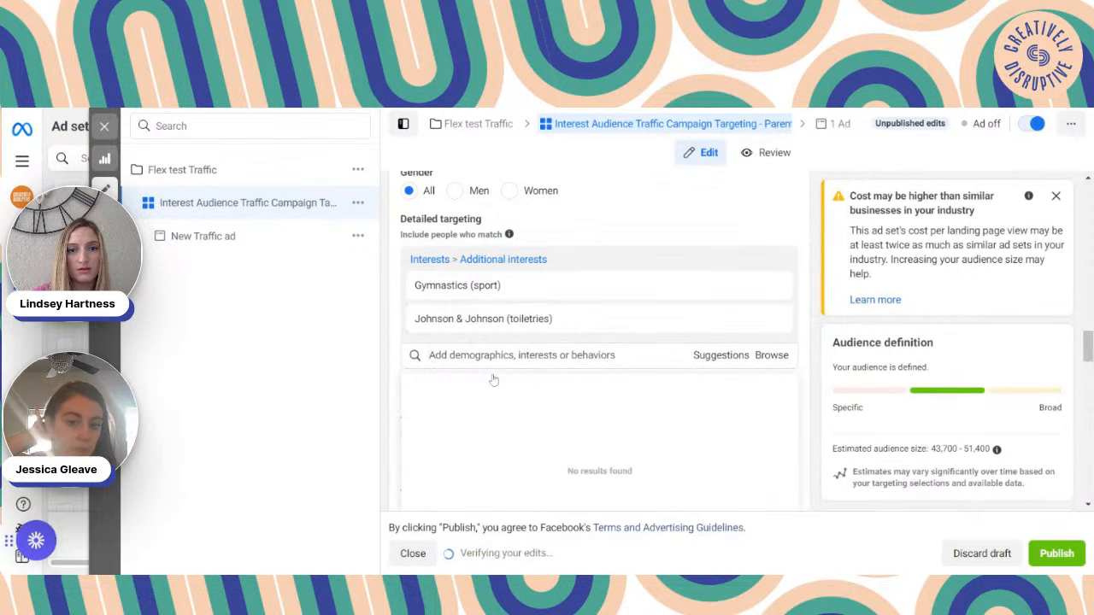
{"action": "type", "text": "huggies"}
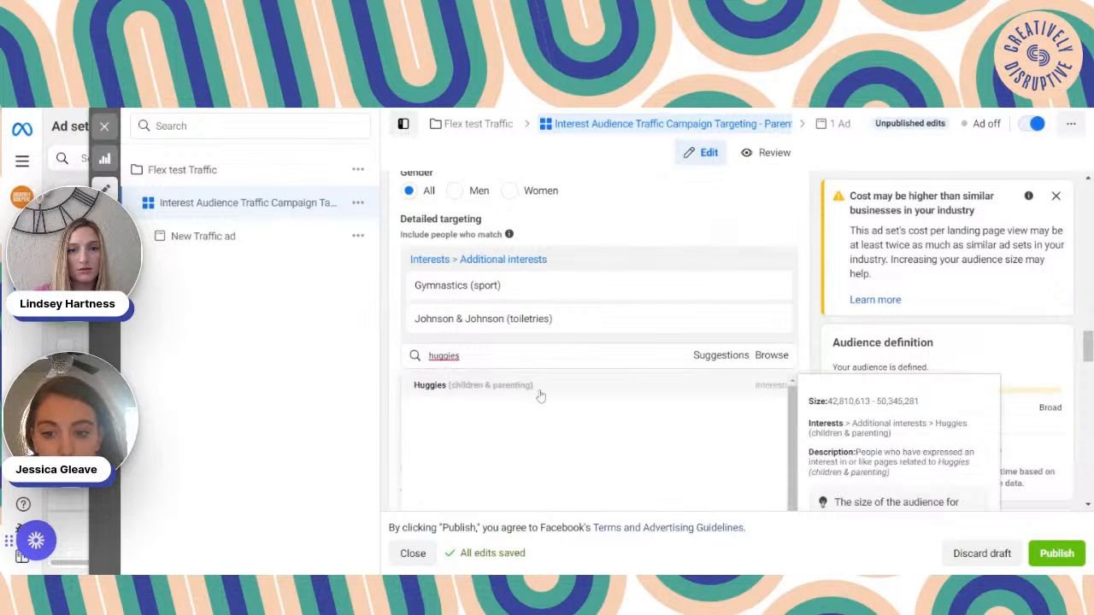
{"action": "left_click", "coordinate": [540, 396]}
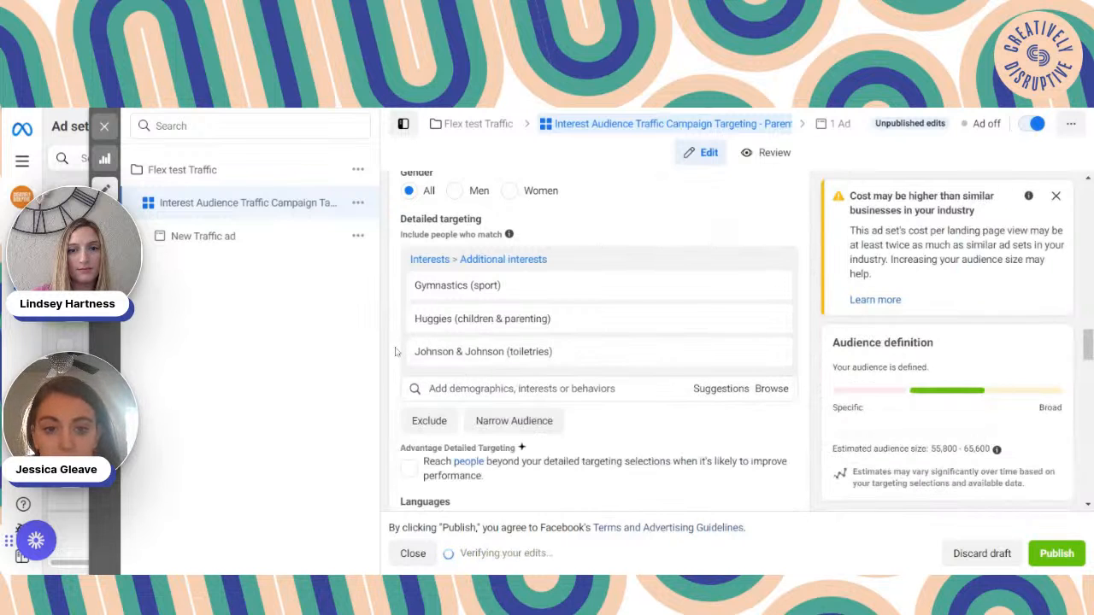
Narrow the audience so that people must also match Parents with preteens (09-12 years).
{"action": "scroll", "coordinate": [395, 351], "scroll_direction": "down", "scroll_amount": 1}
{"action": "scroll", "coordinate": [396, 352], "scroll_direction": "down", "scroll_amount": 1}
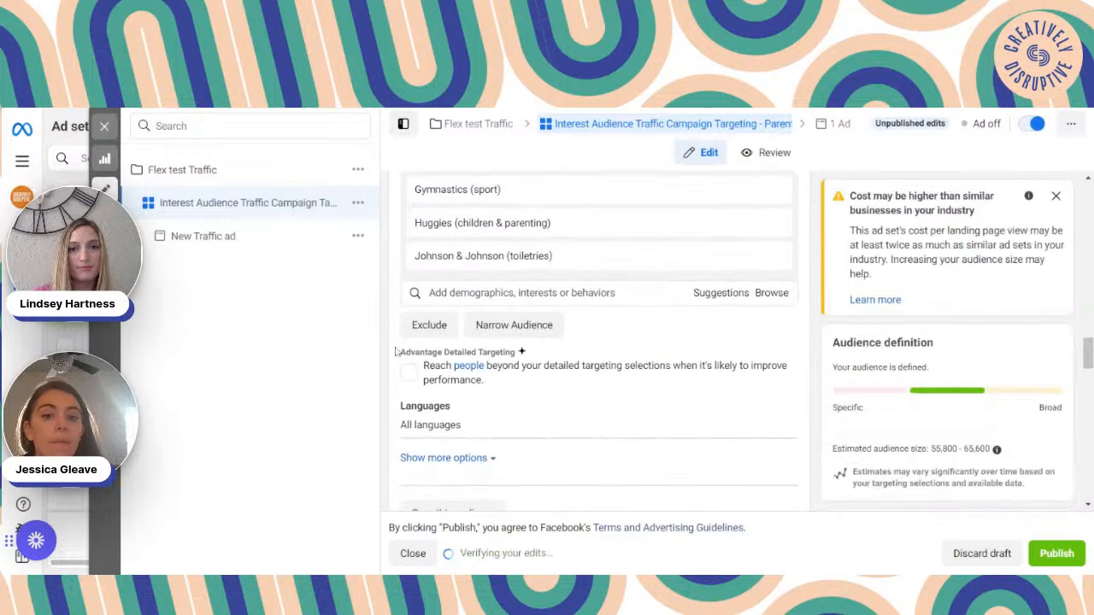
{"action": "left_click", "coordinate": [547, 326]}
{"action": "left_click", "coordinate": [547, 340]}
{"action": "scroll", "coordinate": [546, 340], "scroll_direction": "up", "scroll_amount": 2}
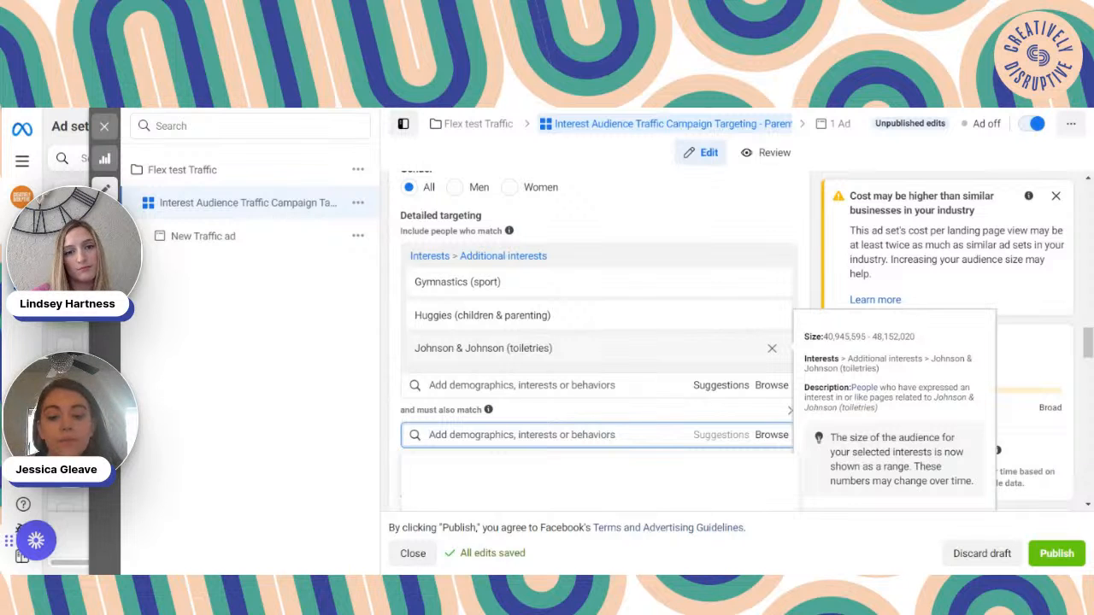
{"action": "type", "text": "parents"}
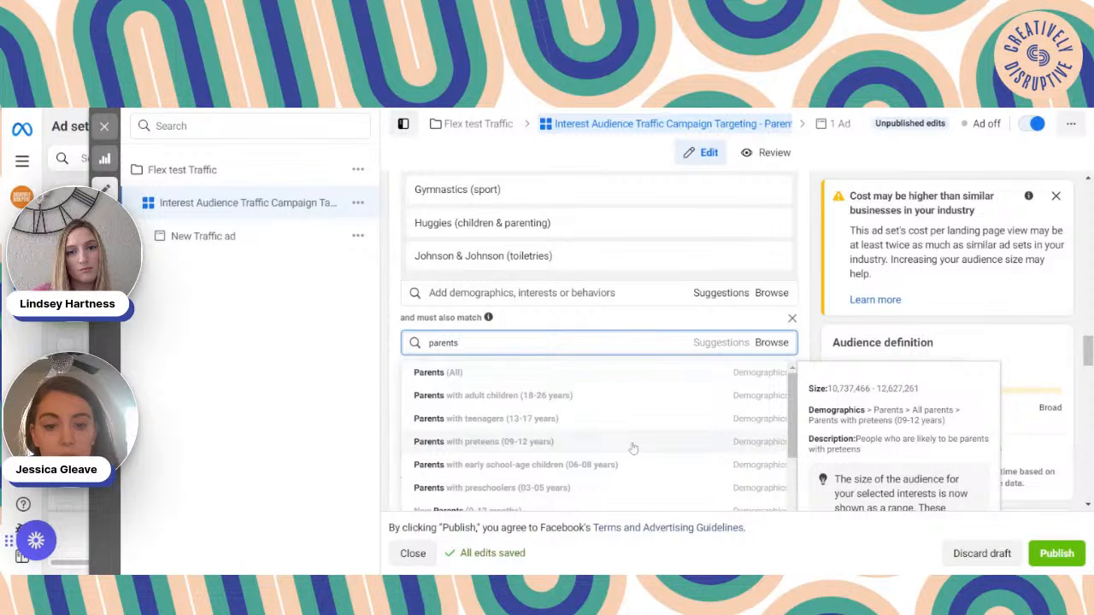
{"action": "left_click", "coordinate": [632, 447]}
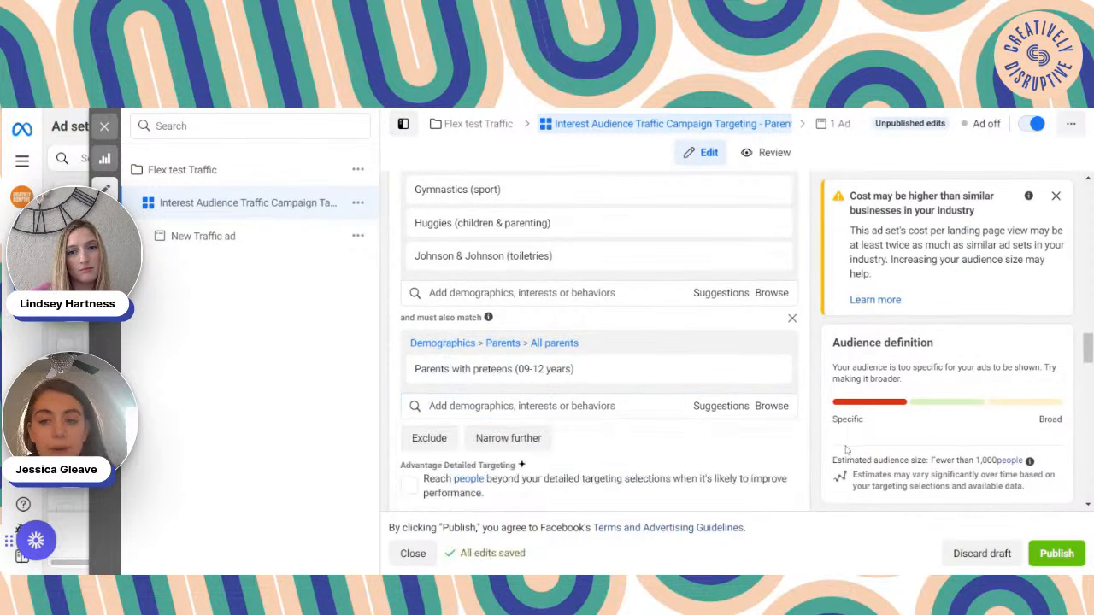
{"action": "scroll", "coordinate": [846, 451], "scroll_direction": "up", "scroll_amount": 1}
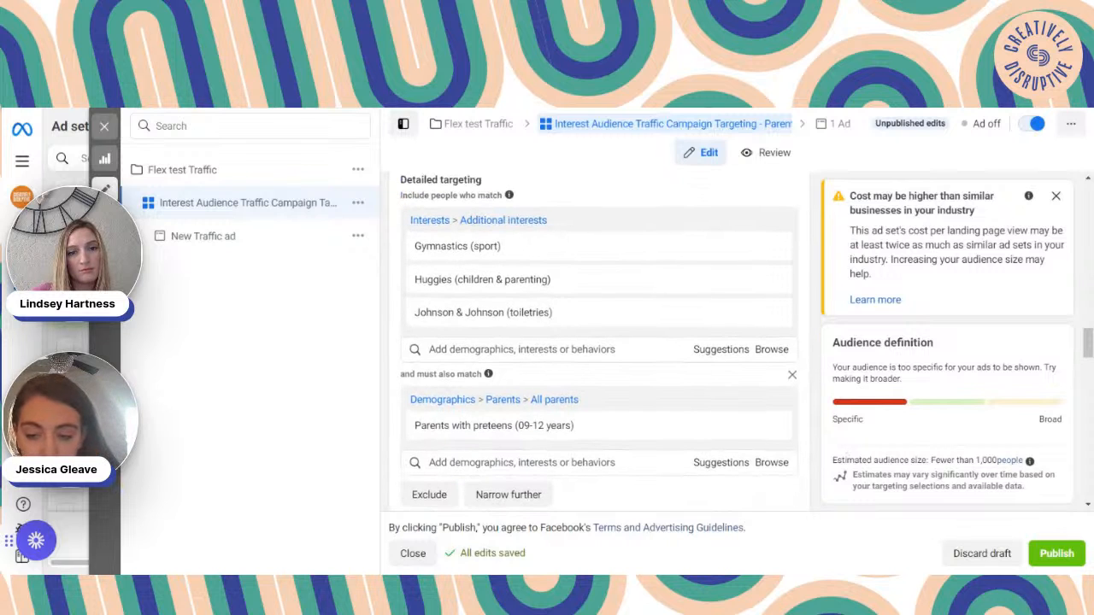
{"action": "scroll", "coordinate": [598, 342], "scroll_direction": "down", "scroll_amount": 1}
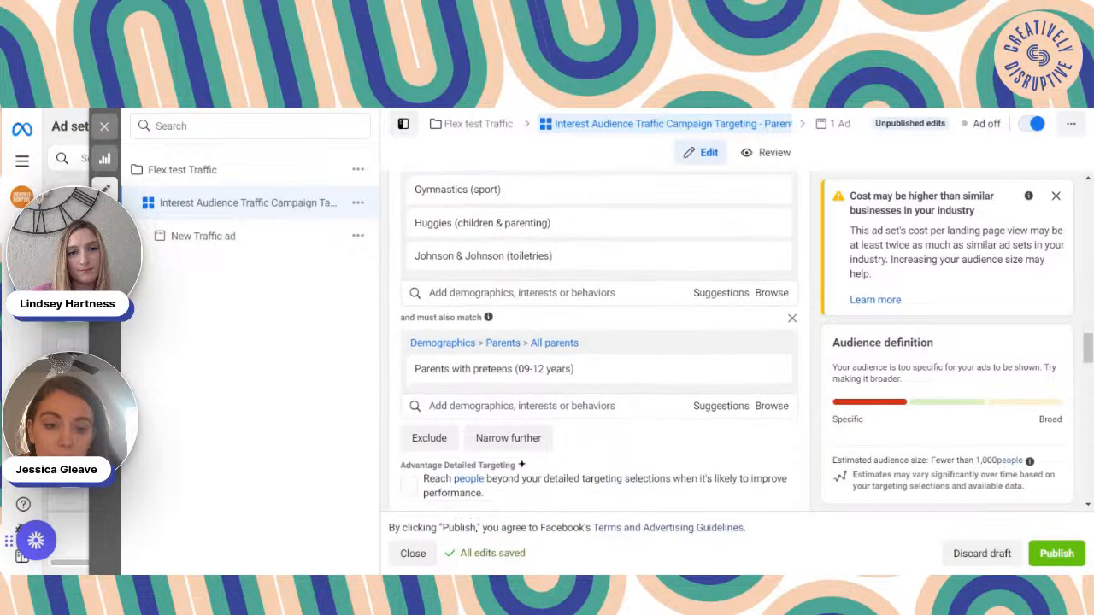
Add Parents with teenagers (13-17 years) and Parents with preteens (09-12 years) to the main included targeting group.
{"action": "mouse_move", "coordinate": [623, 364]}
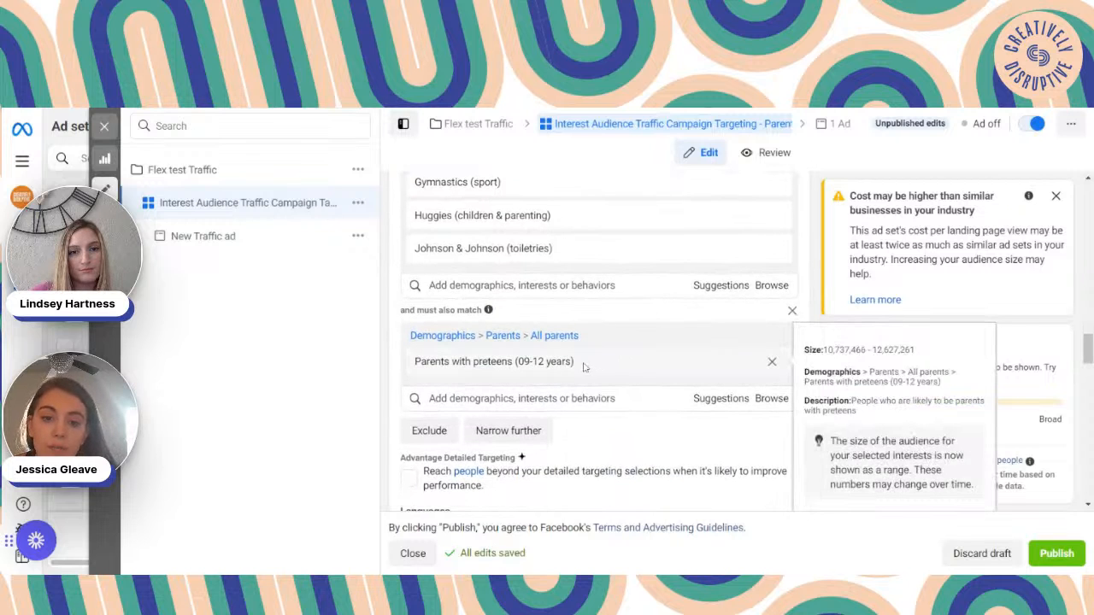
{"action": "left_click", "coordinate": [552, 292]}
{"action": "type", "text": "par"}
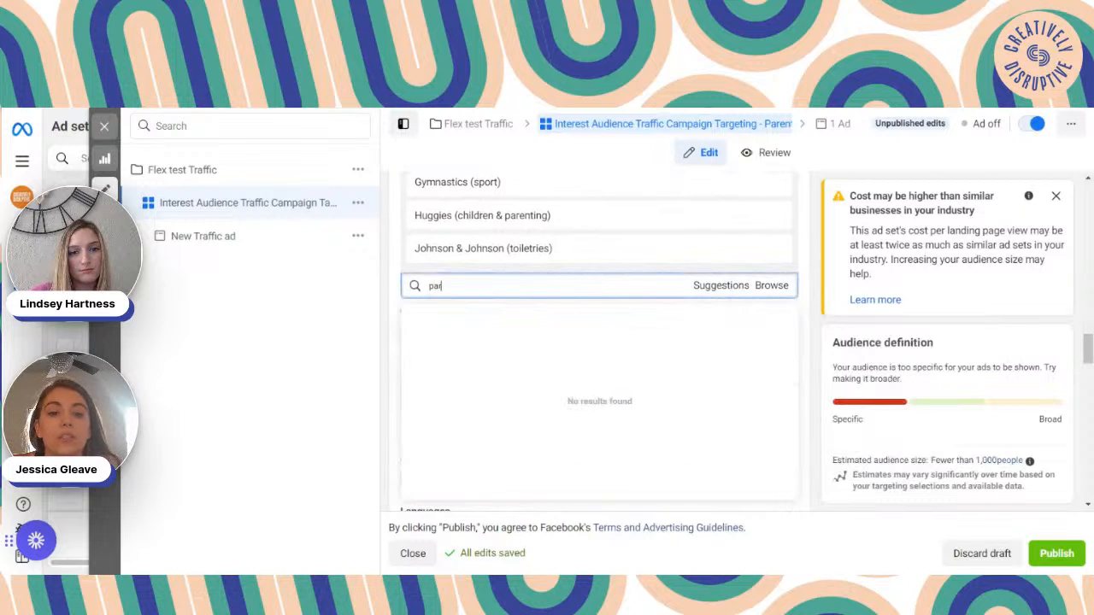
{"action": "type", "text": "ents"}
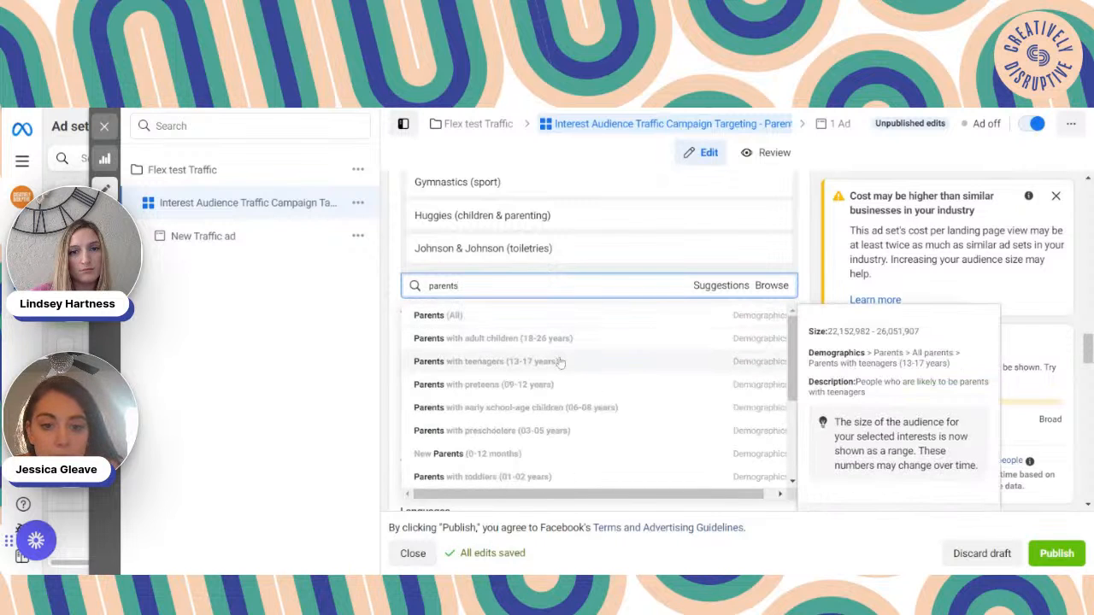
{"action": "left_click", "coordinate": [553, 361]}
{"action": "scroll", "coordinate": [442, 435], "scroll_direction": "down", "scroll_amount": 2}
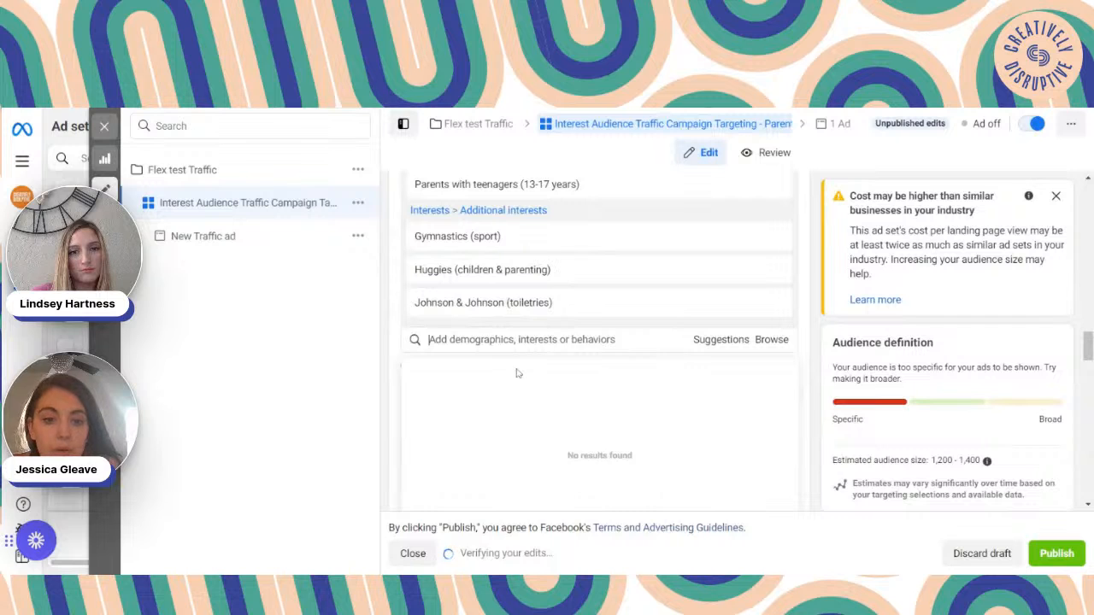
{"action": "type", "text": "parents"}
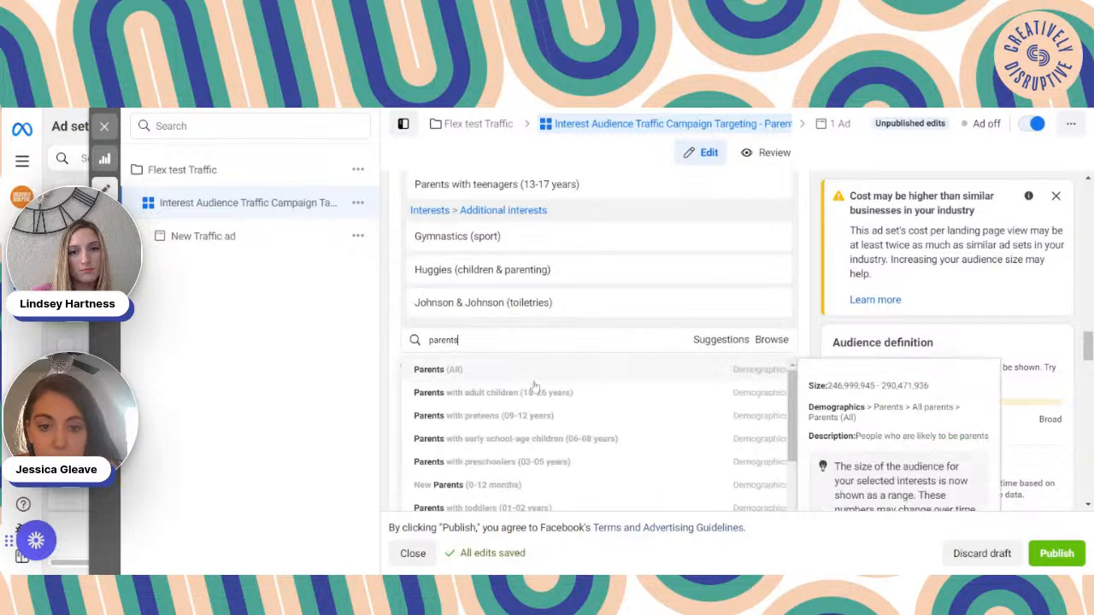
{"action": "left_click", "coordinate": [544, 415]}
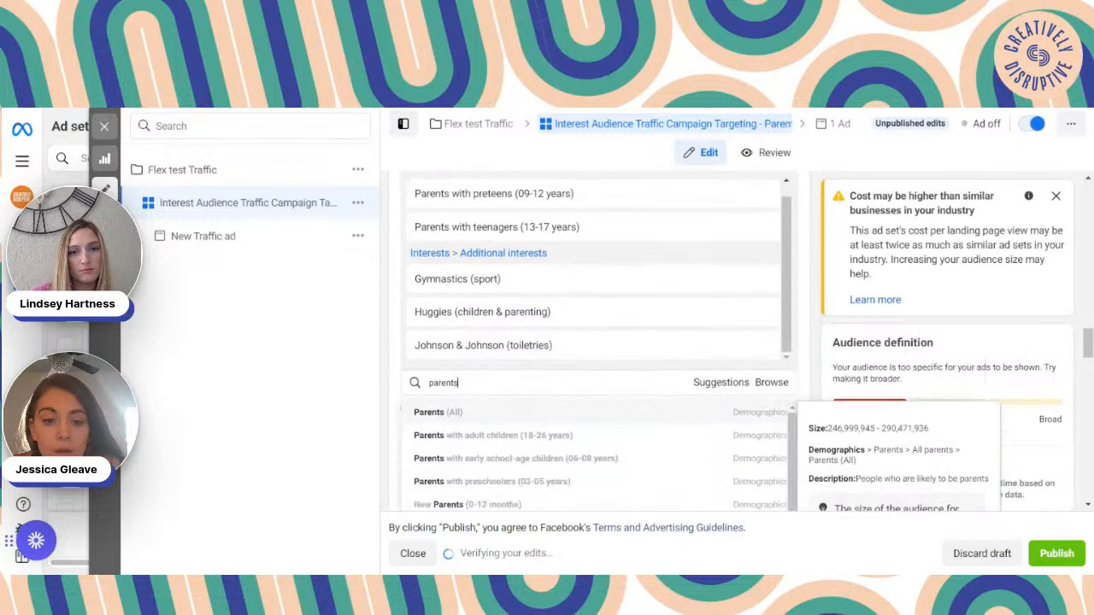
Include Parents with early school-age children (06-08 years) and Parents with preschoolers (03-05 years) in the main targeting group.
{"action": "left_click", "coordinate": [546, 416]}
{"action": "key", "text": "BackSpace"}
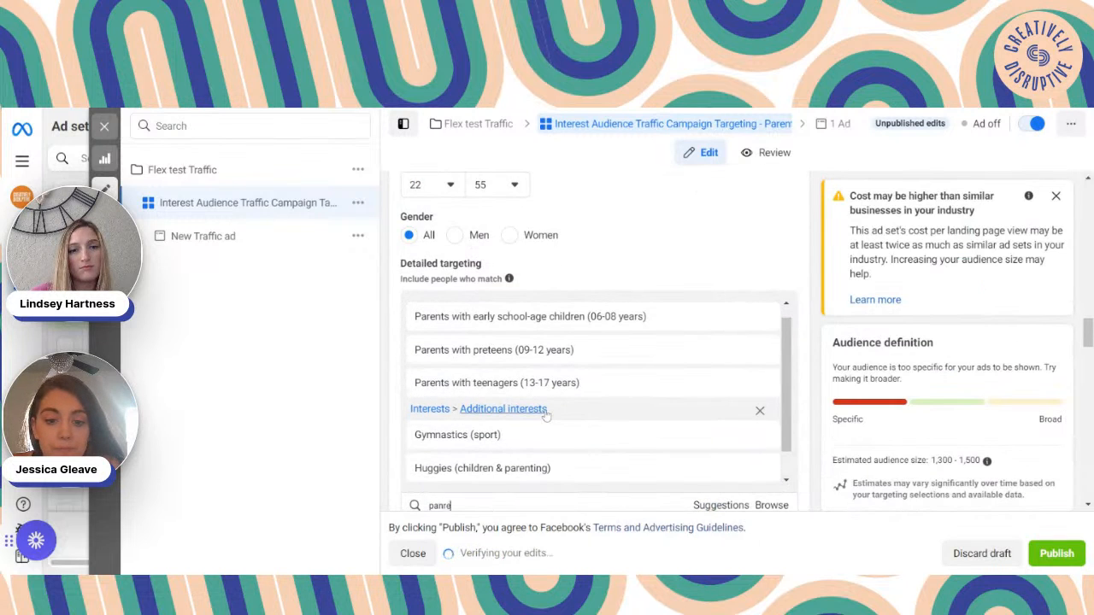
{"action": "type", "text": "s"}
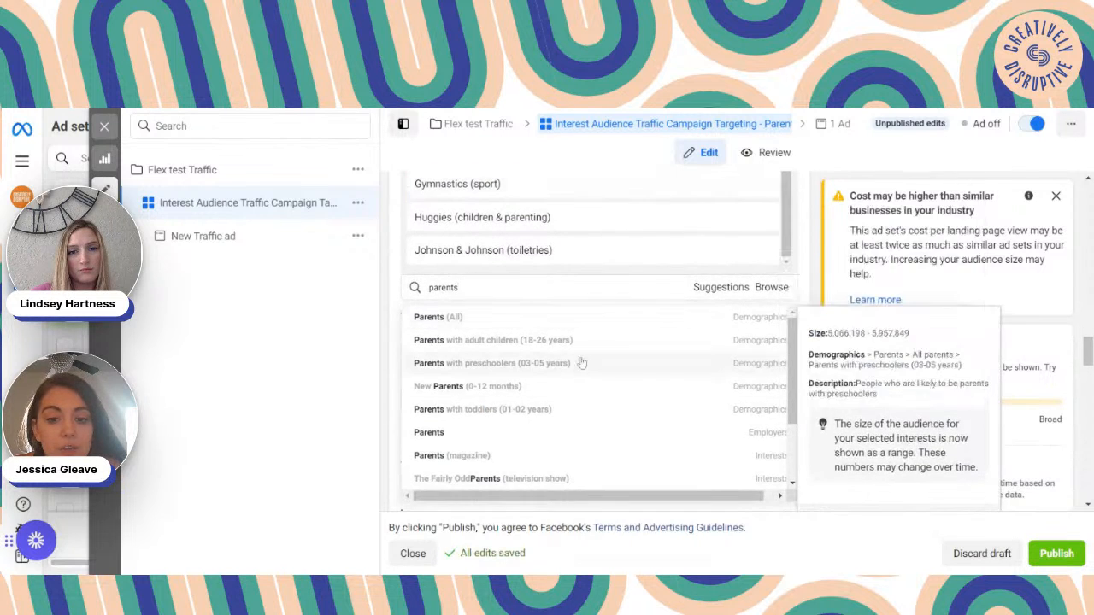
{"action": "left_click", "coordinate": [582, 359]}
Include Parents with toddlers (01-02 years) and New Parents (0-12 months) in the main targeting group.
{"action": "type", "text": "parents"}
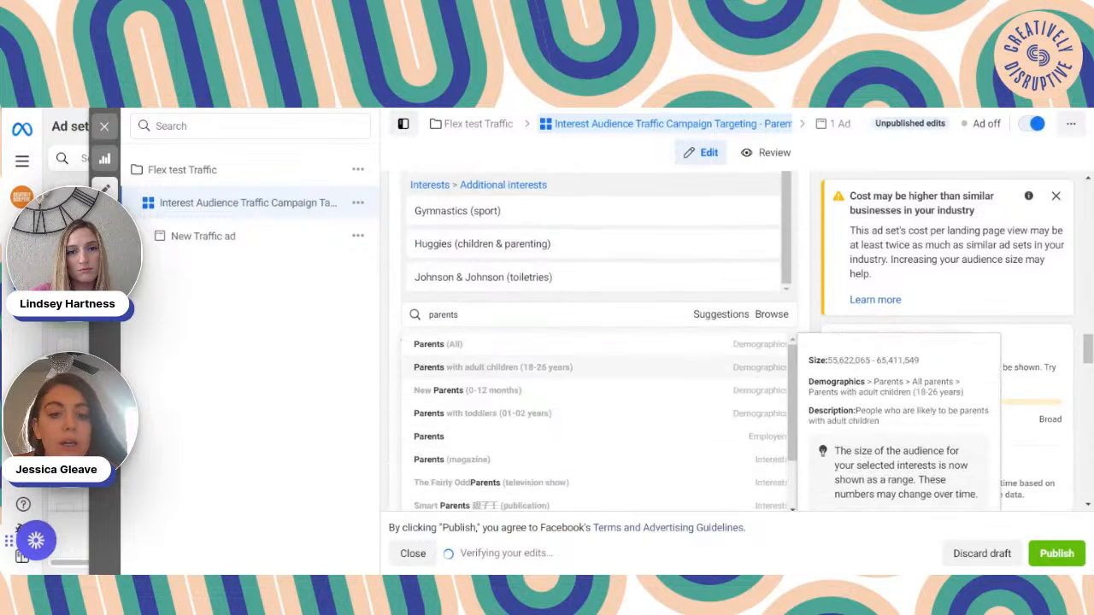
{"action": "left_click", "coordinate": [516, 368]}
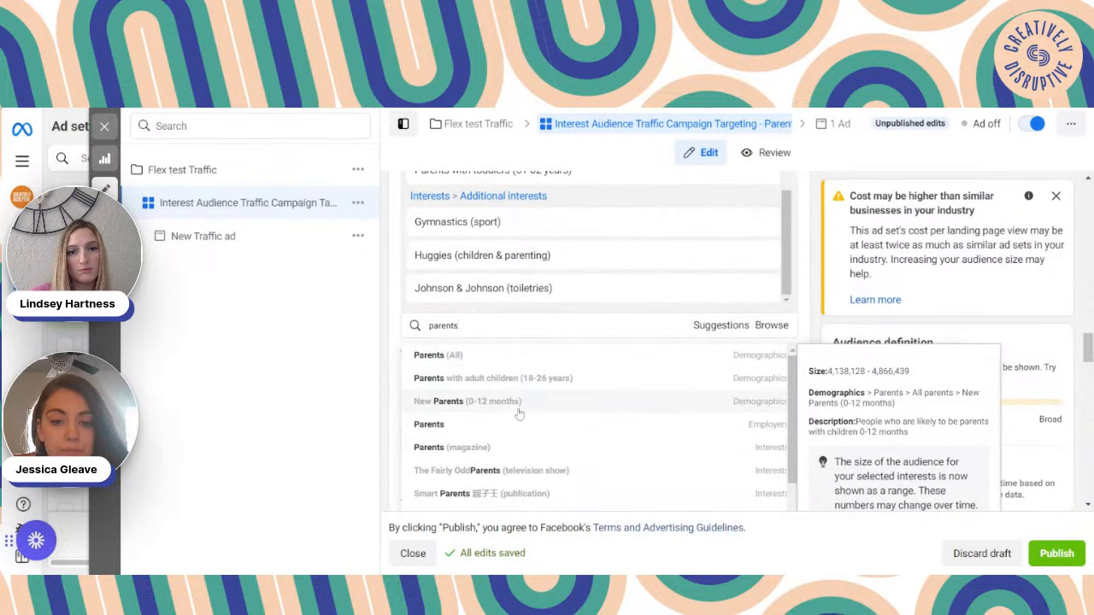
{"action": "left_click", "coordinate": [516, 401]}
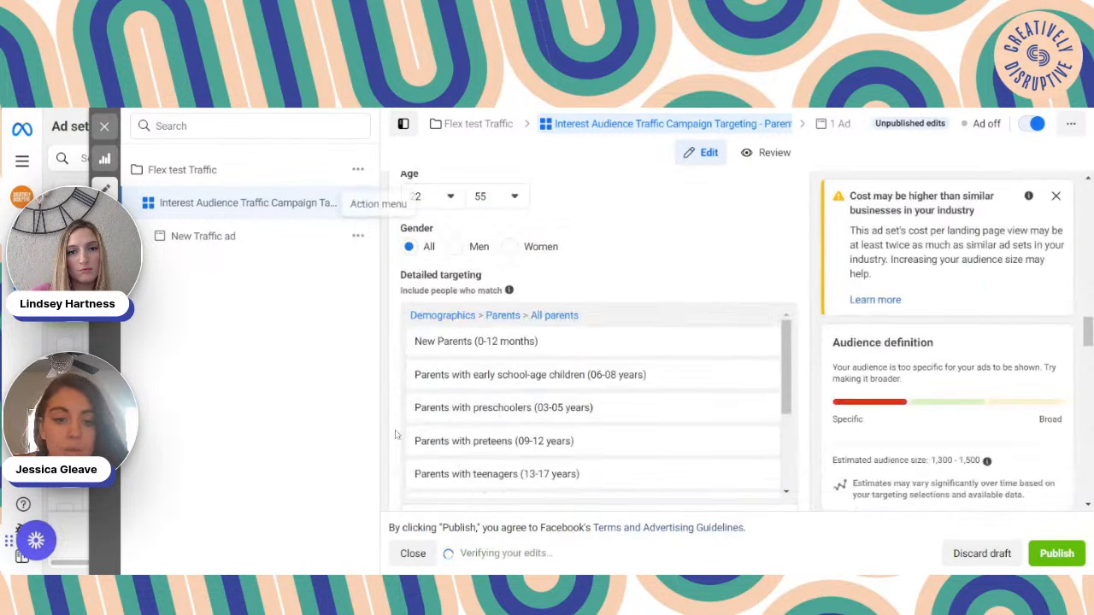
Remove Parents with preteens (09-12 years) from the must-also-match condition and check the estimated audience size.
{"action": "scroll", "coordinate": [400, 461], "scroll_direction": "down", "scroll_amount": 3}
{"action": "left_click", "coordinate": [369, 371]}
{"action": "mouse_move", "coordinate": [776, 380]}
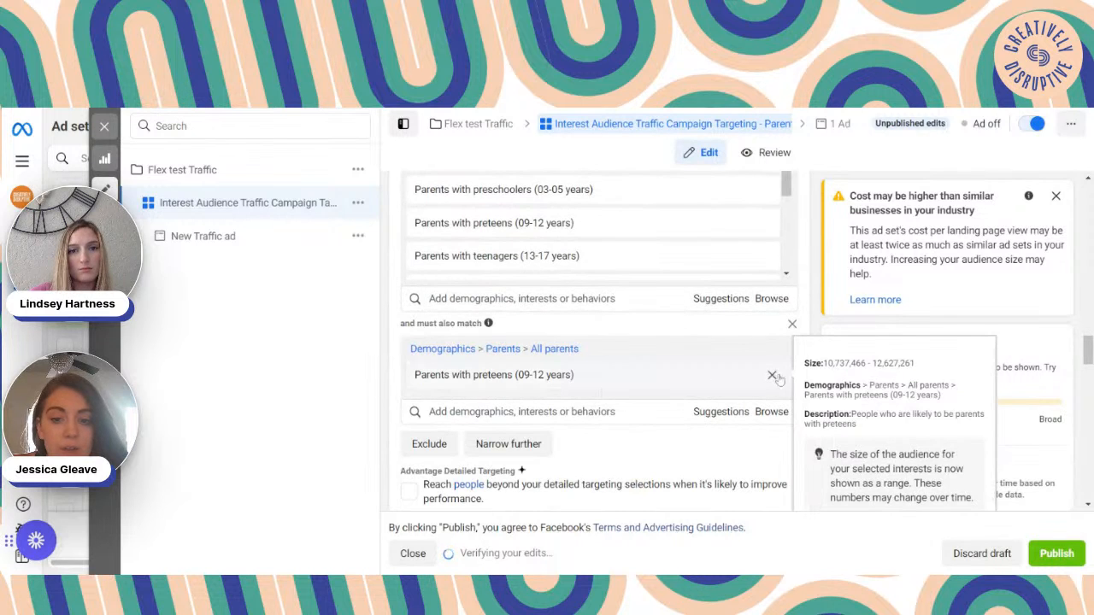
{"action": "left_click", "coordinate": [772, 376]}
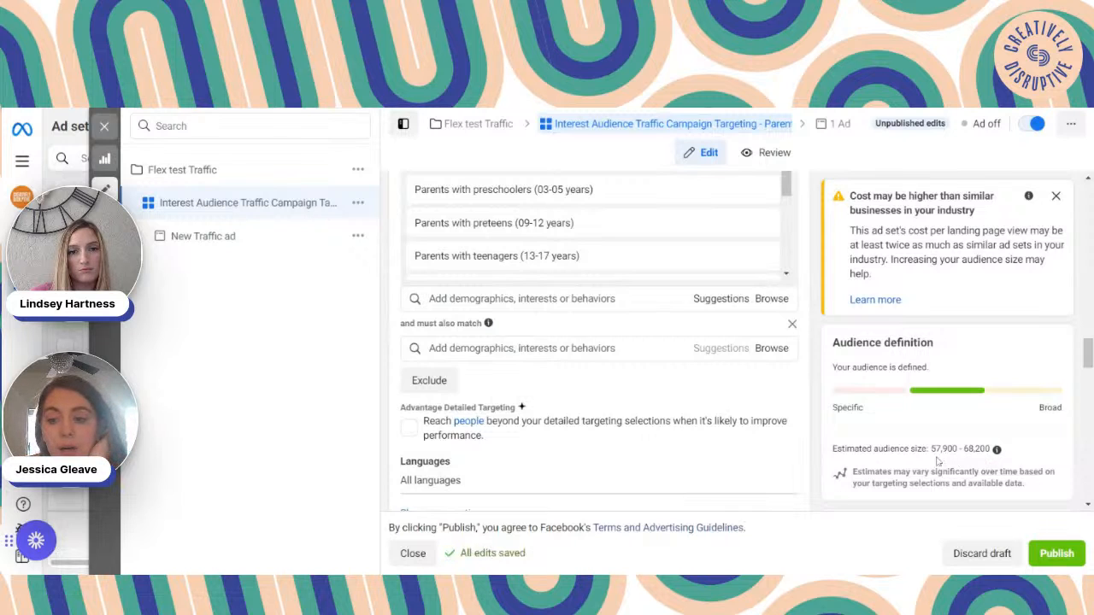
{"action": "left_click_drag", "start_coordinate": [928, 449], "coordinate": [833, 449]}
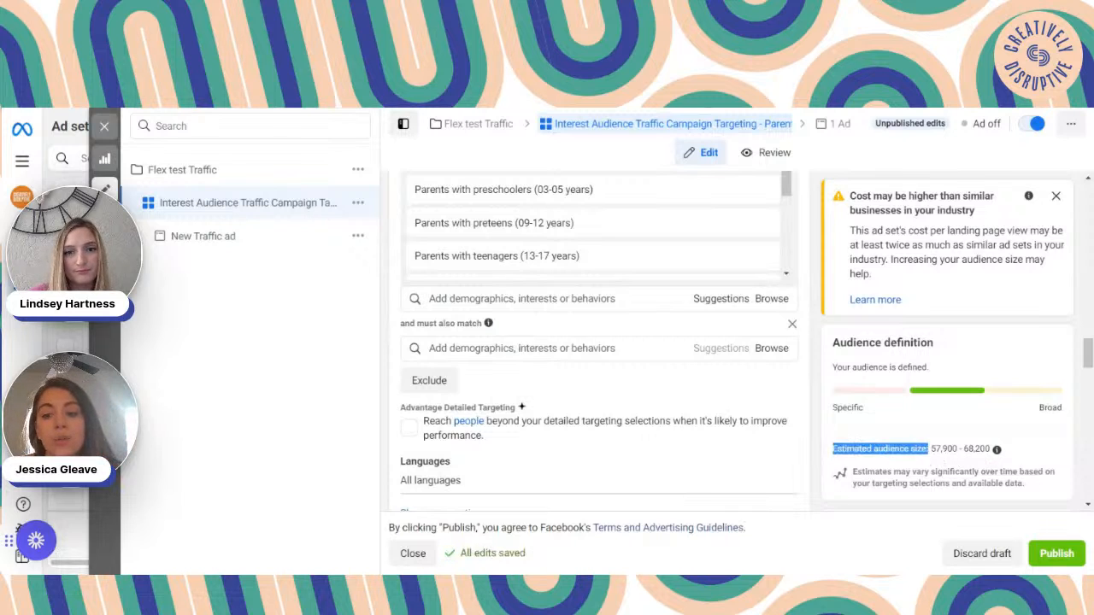
{"action": "left_click_drag", "start_coordinate": [1000, 449], "coordinate": [827, 448]}
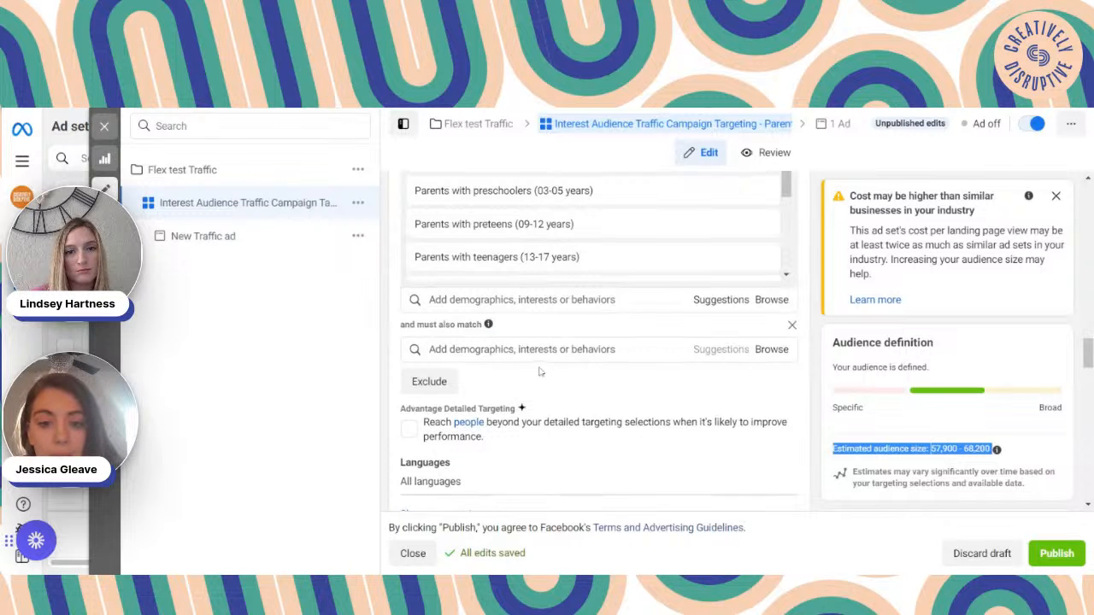
Narrow the audience to people who must also match Household income: top 25%-50% of ZIP codes (US).
{"action": "scroll", "coordinate": [539, 370], "scroll_direction": "up", "scroll_amount": 4}
{"action": "scroll", "coordinate": [540, 370], "scroll_direction": "down", "scroll_amount": 6}
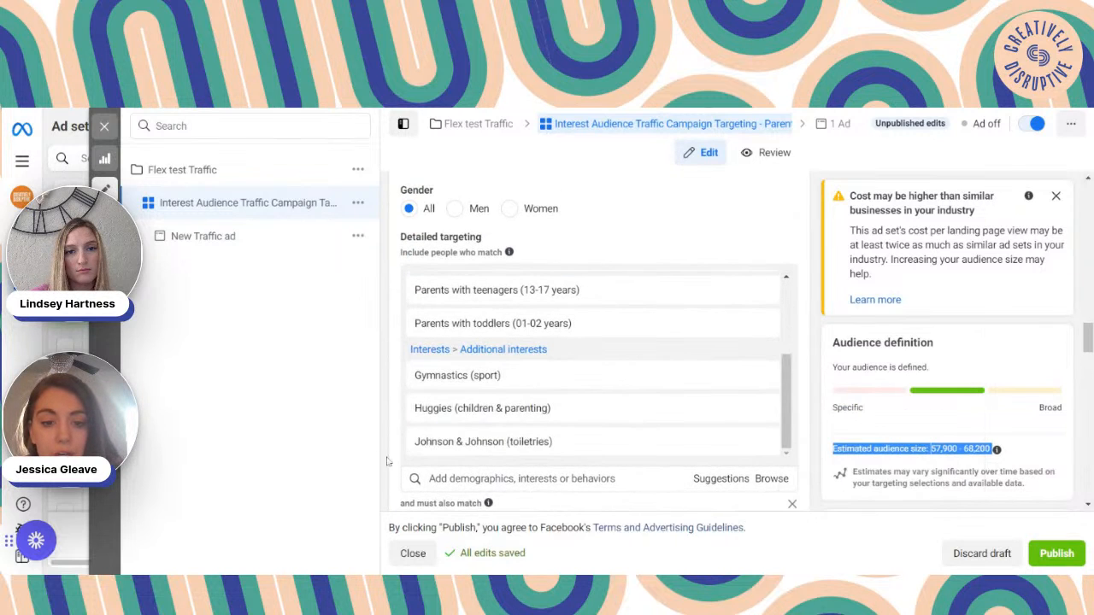
{"action": "left_click", "coordinate": [428, 353]}
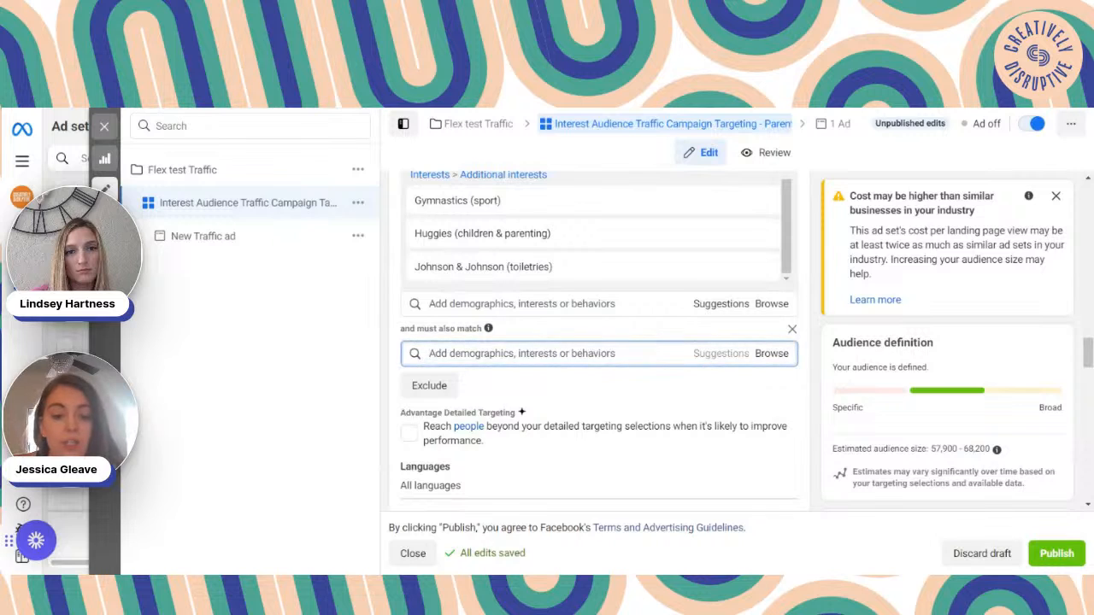
{"action": "type", "text": "income"}
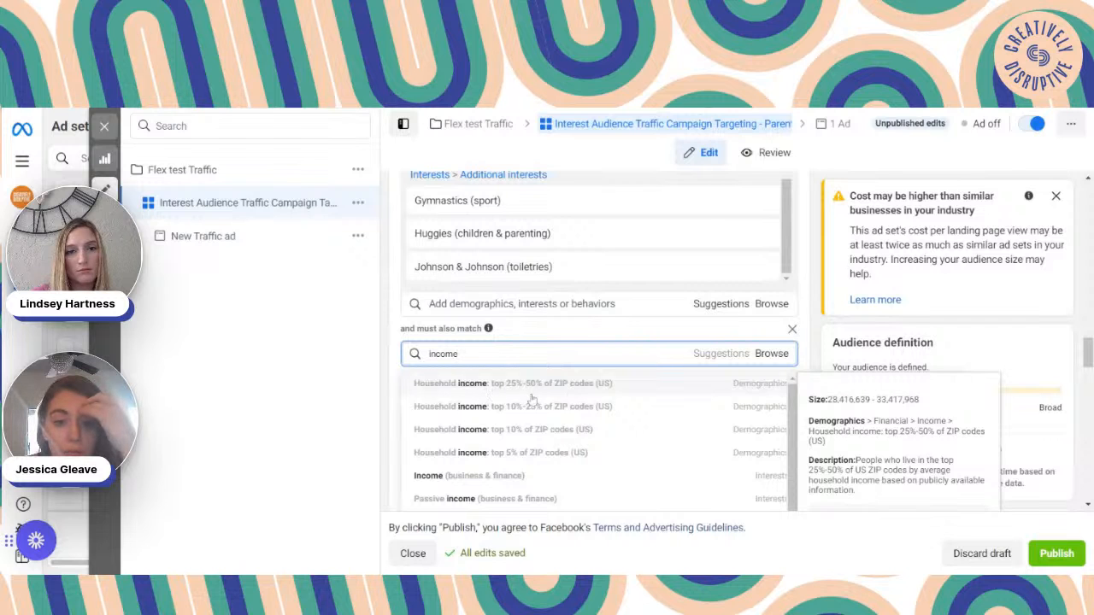
{"action": "left_click", "coordinate": [586, 385]}
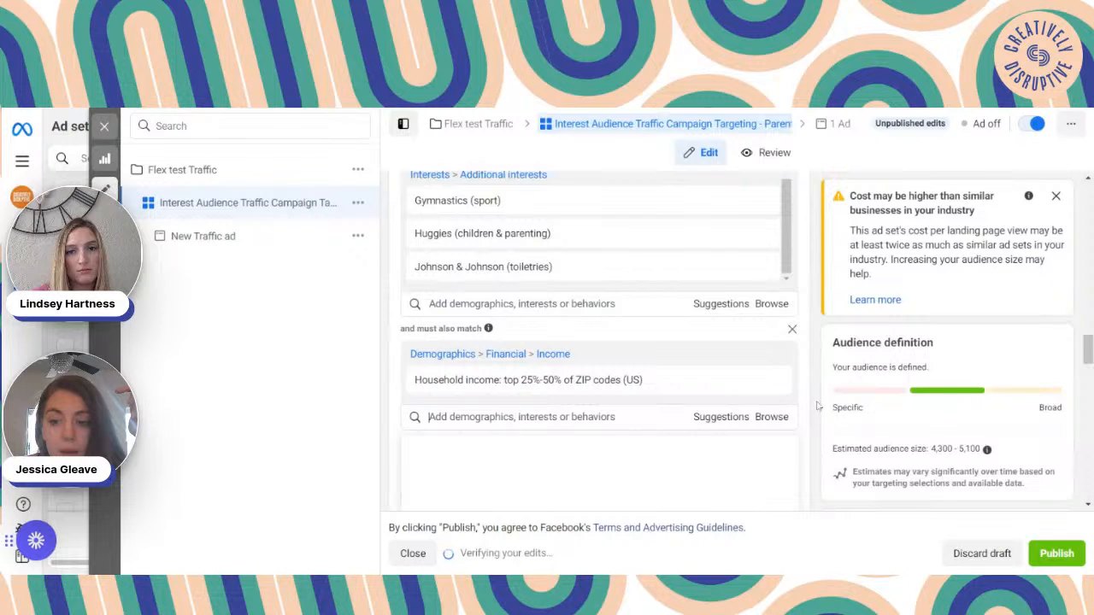
Check the estimated audience size and review the location, parent, interest and household income targeting behind it.
{"action": "double_click", "coordinate": [941, 449]}
{"action": "left_click_drag", "start_coordinate": [941, 449], "coordinate": [979, 449]}
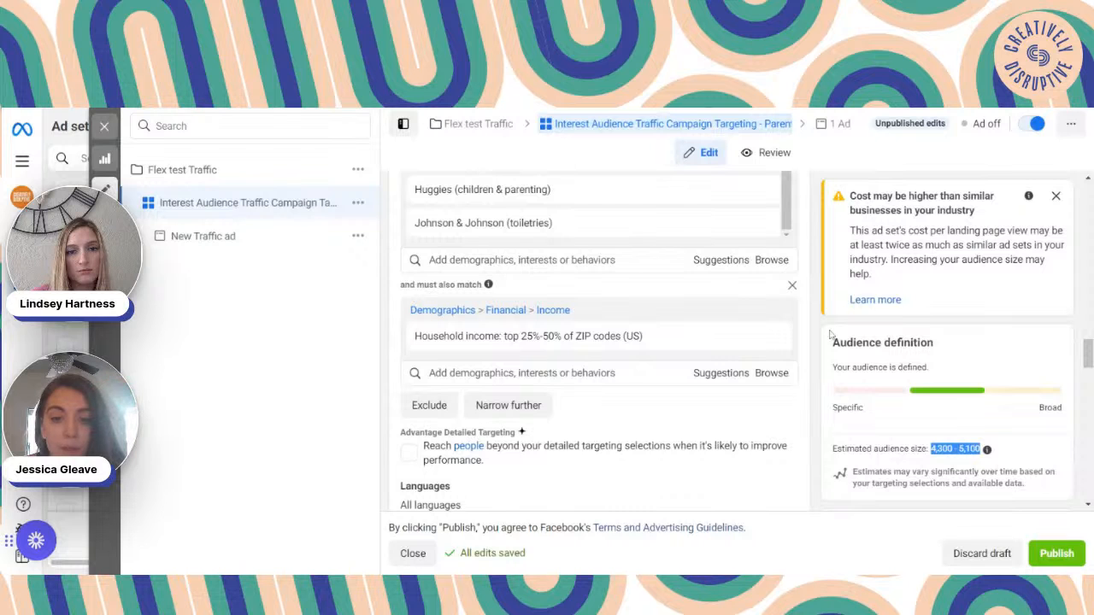
{"action": "scroll", "coordinate": [744, 359], "scroll_direction": "up", "scroll_amount": 3}
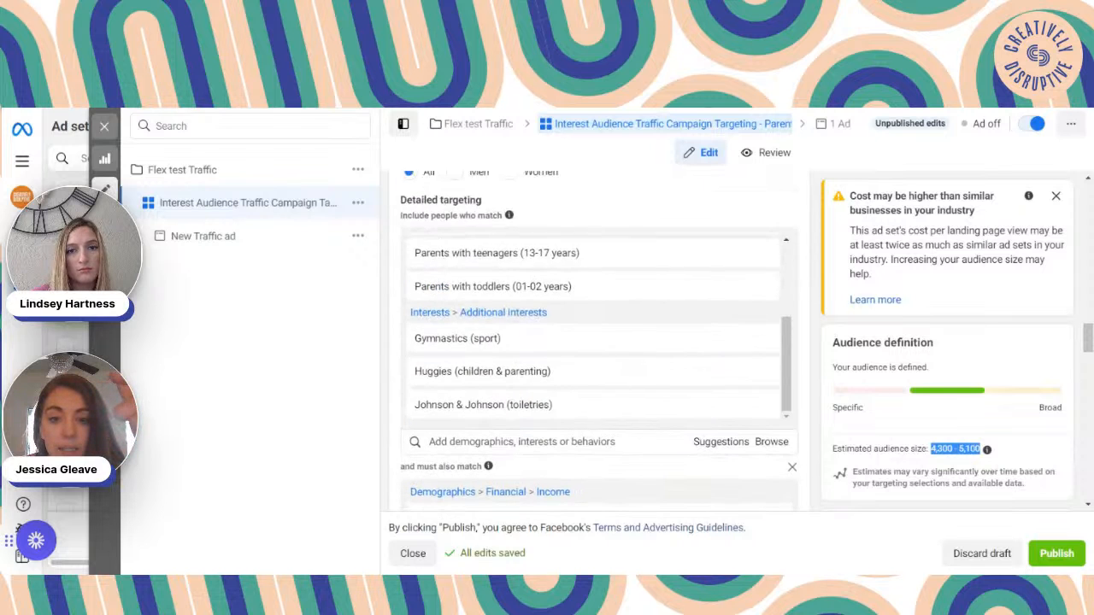
{"action": "scroll", "coordinate": [722, 490], "scroll_direction": "up", "scroll_amount": 5}
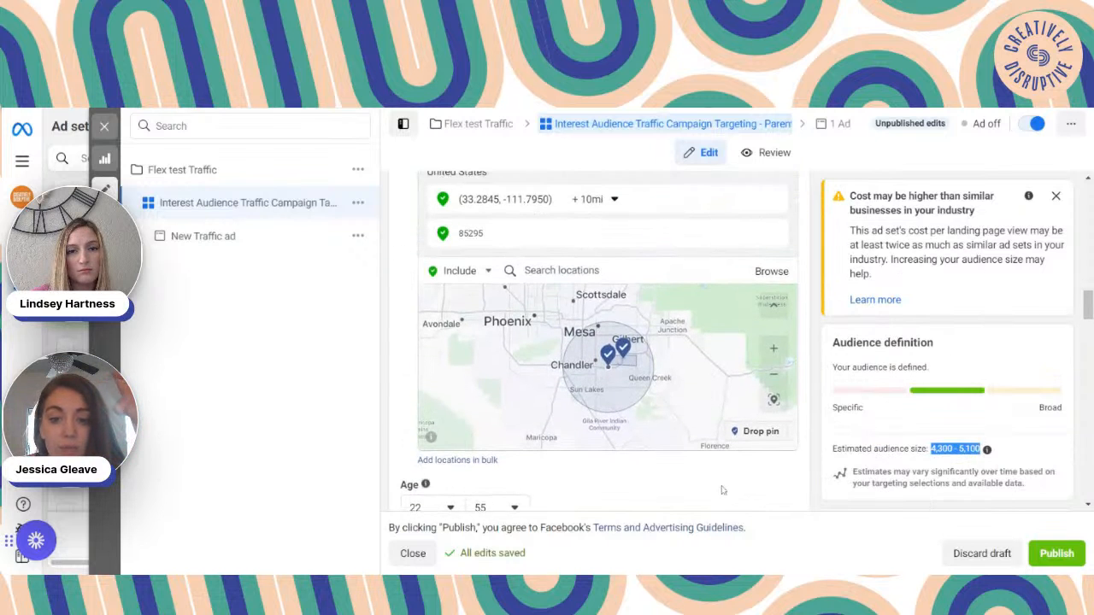
{"action": "scroll", "coordinate": [722, 490], "scroll_direction": "down", "scroll_amount": 2}
{"action": "scroll", "coordinate": [722, 489], "scroll_direction": "down", "scroll_amount": 4}
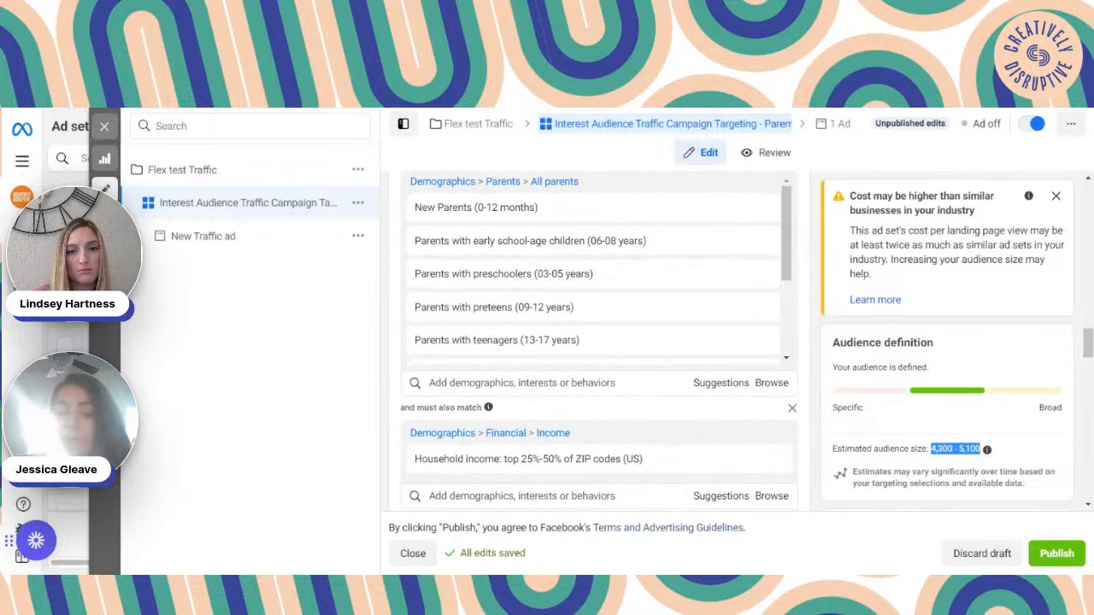
{"action": "scroll", "coordinate": [840, 465], "scroll_direction": "down", "scroll_amount": 1}
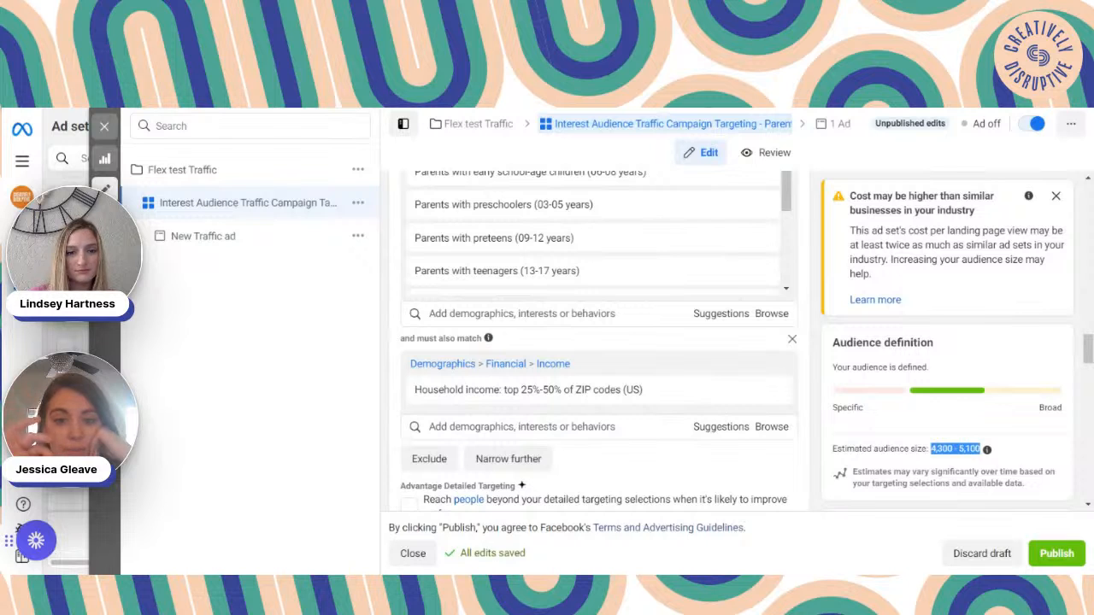
Remove the must-also-match household income condition and review the remaining parent age groups and interests in detailed targeting.
{"action": "left_click", "coordinate": [793, 341]}
{"action": "scroll", "coordinate": [810, 432], "scroll_direction": "up", "scroll_amount": 3}
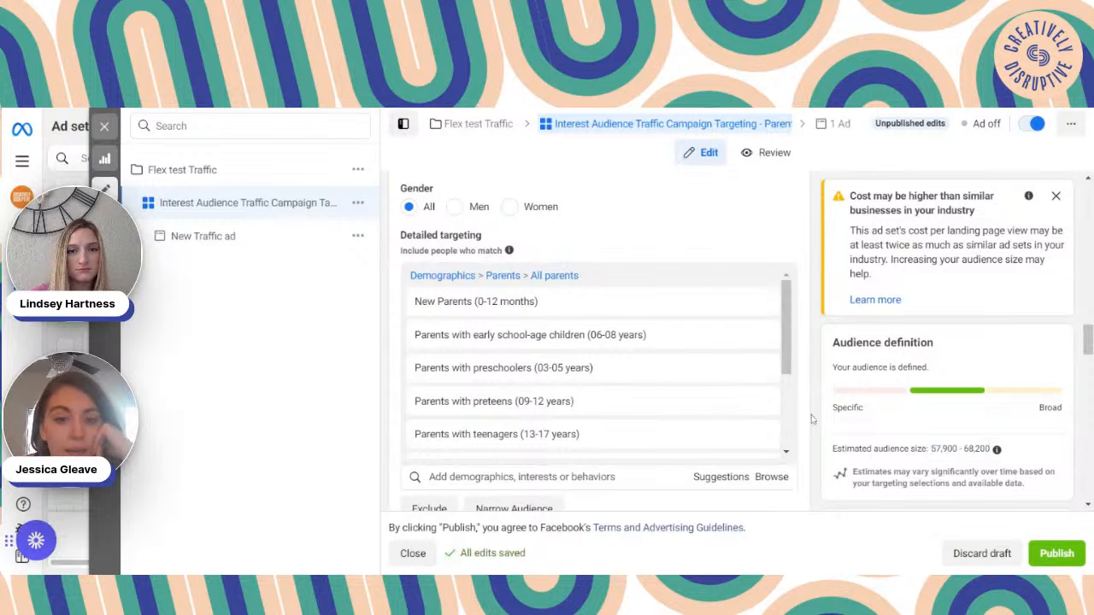
{"action": "scroll", "coordinate": [811, 425], "scroll_direction": "down", "scroll_amount": 3}
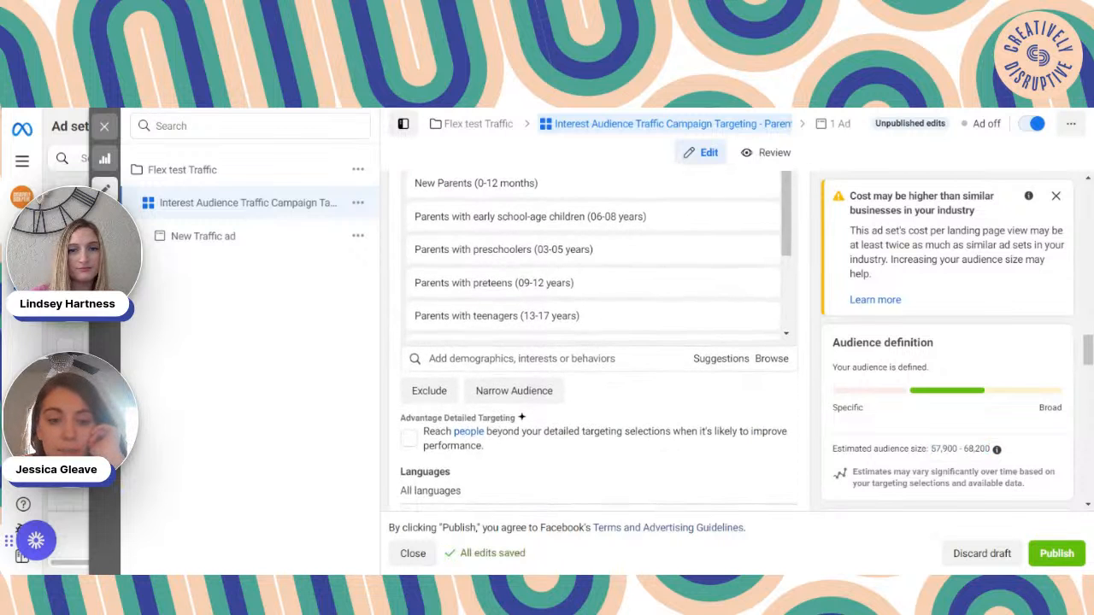
{"action": "scroll", "coordinate": [606, 427], "scroll_direction": "up", "scroll_amount": 3}
{"action": "scroll", "coordinate": [604, 431], "scroll_direction": "down", "scroll_amount": 5}
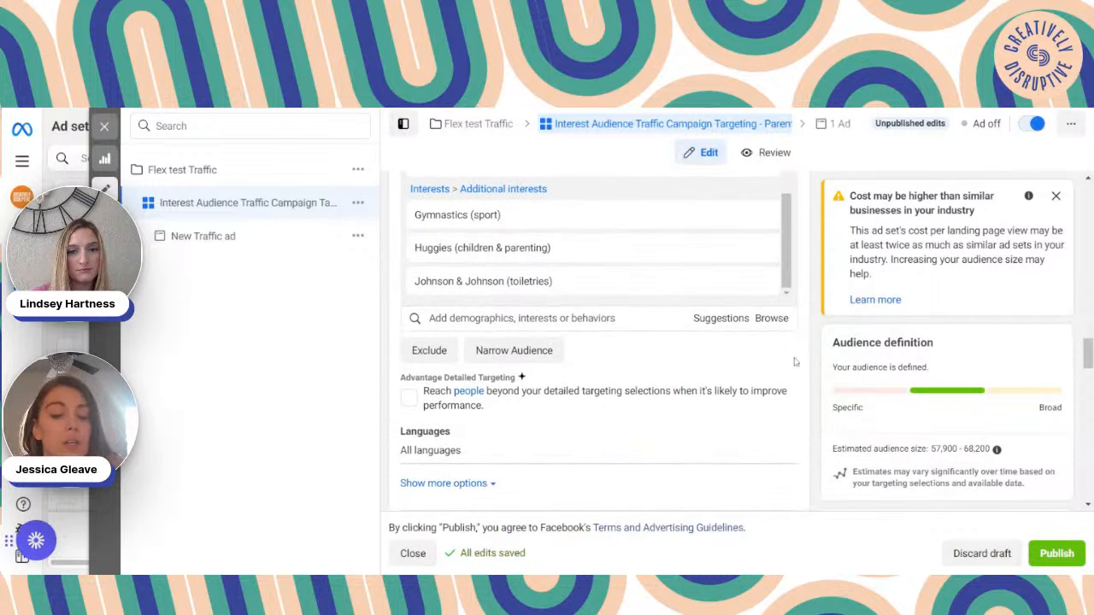
{"action": "scroll", "coordinate": [598, 359], "scroll_direction": "up", "scroll_amount": 3}
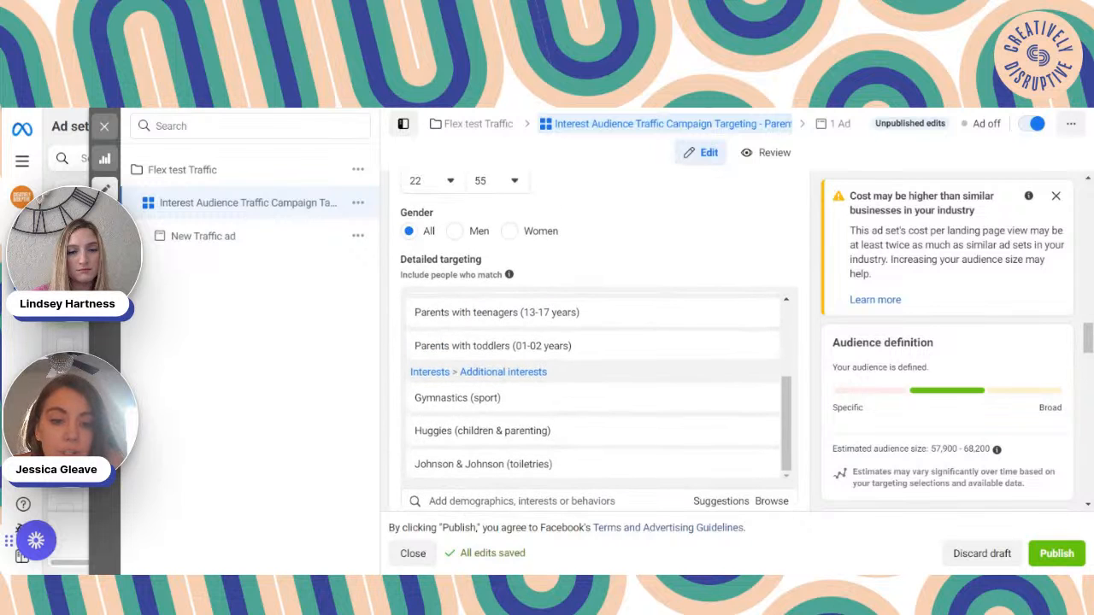
{"action": "scroll", "coordinate": [554, 354], "scroll_direction": "up", "scroll_amount": 2}
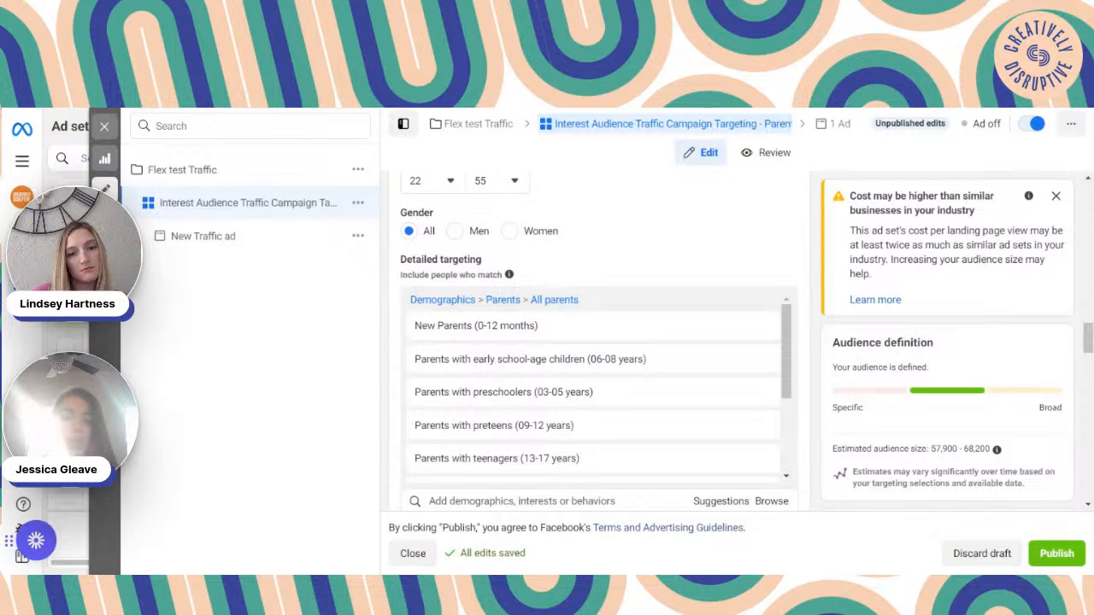
{"action": "mouse_move", "coordinate": [517, 457]}
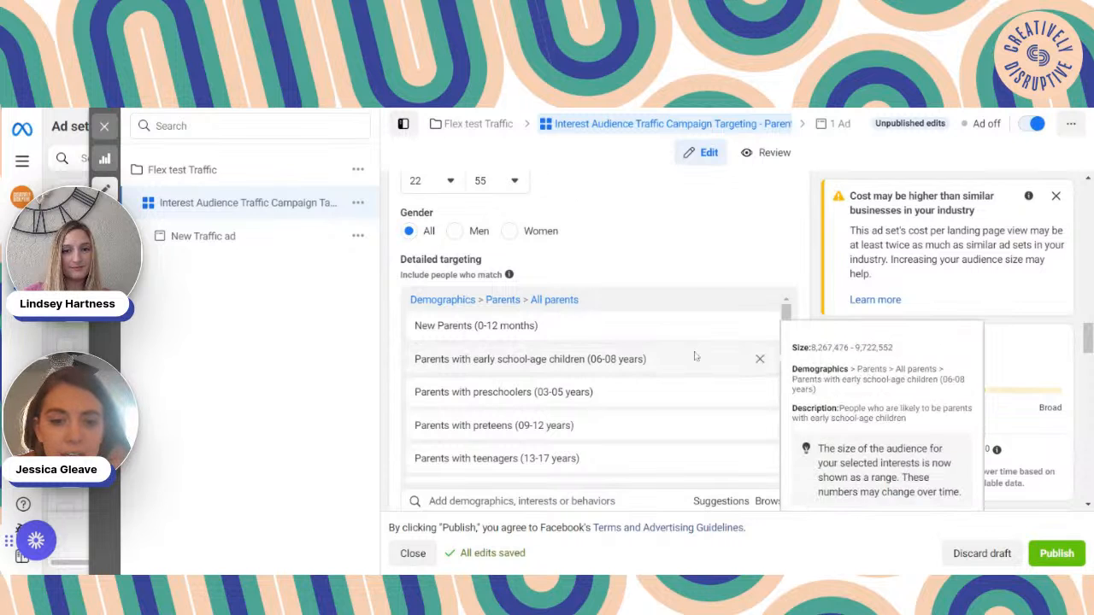
{"action": "scroll", "coordinate": [696, 356], "scroll_direction": "down", "scroll_amount": 3}
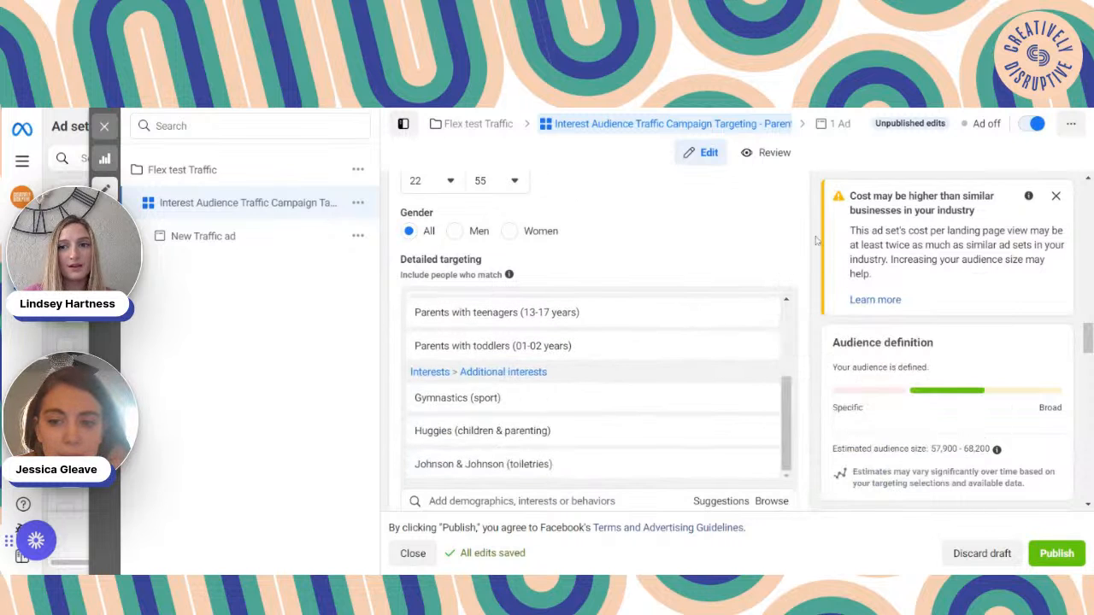
Switch the ad set from manual placements to Advantage+ placements (recommended).
{"action": "scroll", "coordinate": [811, 248], "scroll_direction": "down", "scroll_amount": 8}
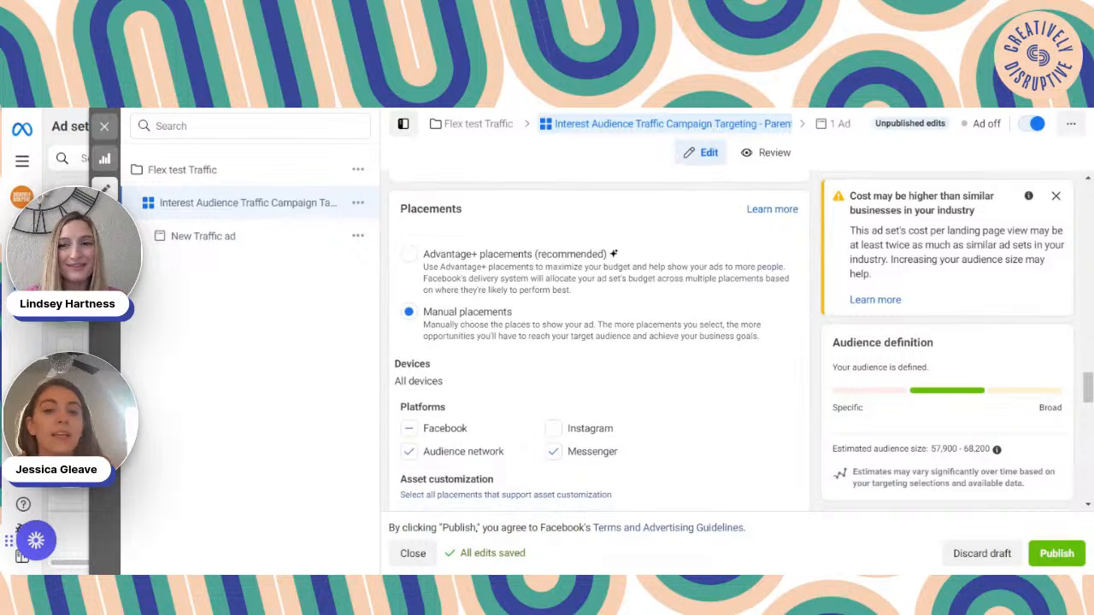
{"action": "left_click", "coordinate": [408, 254]}
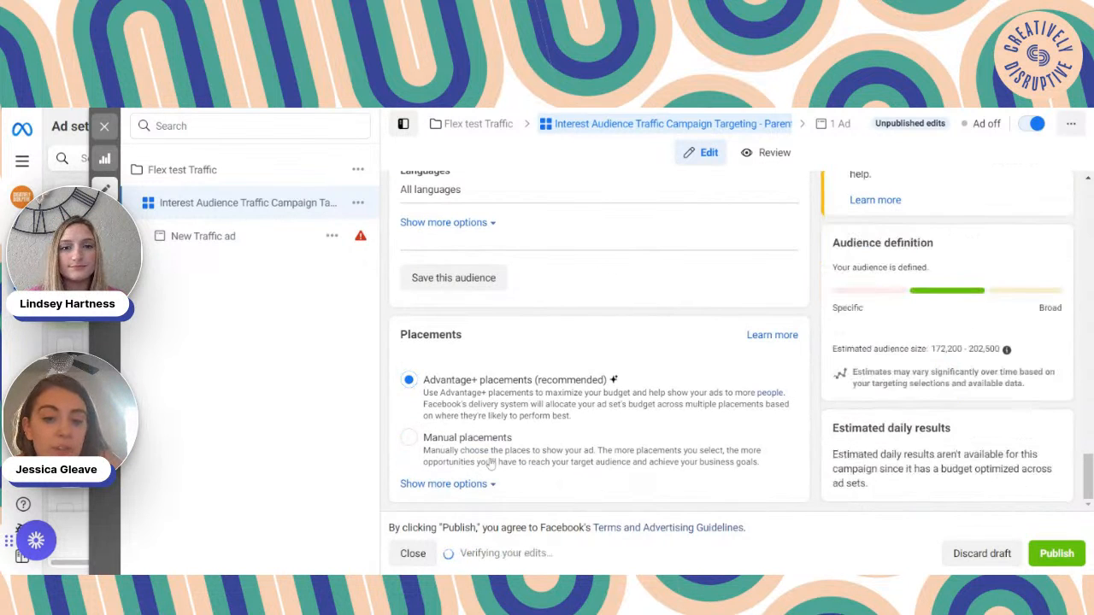
Switch to manual placements and examine the individual options under Feeds, Stories and Reels, In-stream, Overlay, Search and Messages.
{"action": "left_click", "coordinate": [491, 457]}
{"action": "scroll", "coordinate": [583, 365], "scroll_direction": "down", "scroll_amount": 1}
{"action": "scroll", "coordinate": [584, 365], "scroll_direction": "down", "scroll_amount": 3}
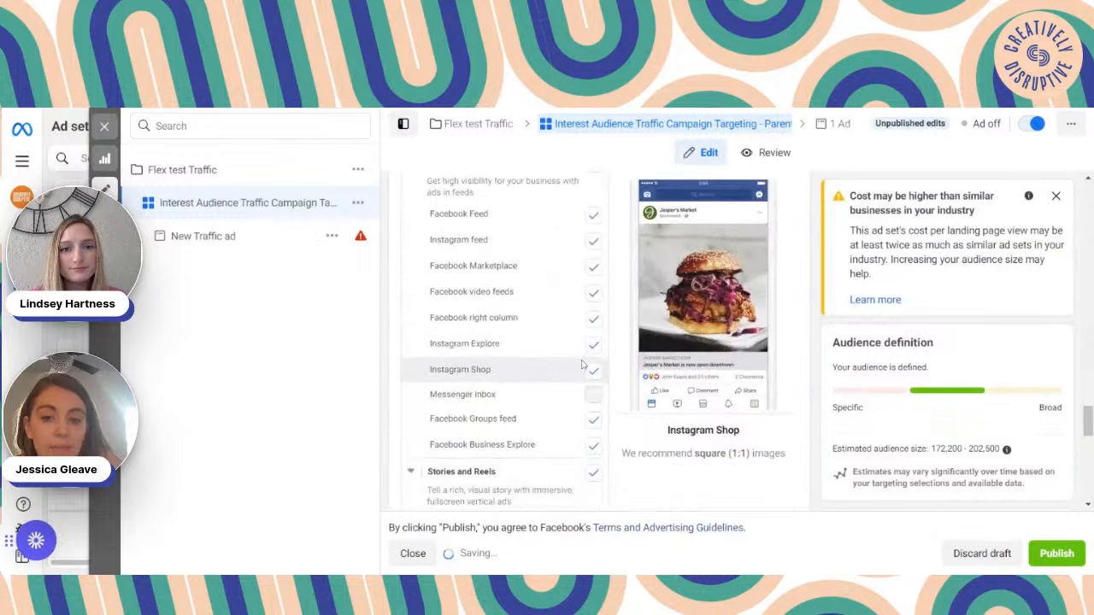
{"action": "scroll", "coordinate": [672, 246], "scroll_direction": "down", "scroll_amount": 4}
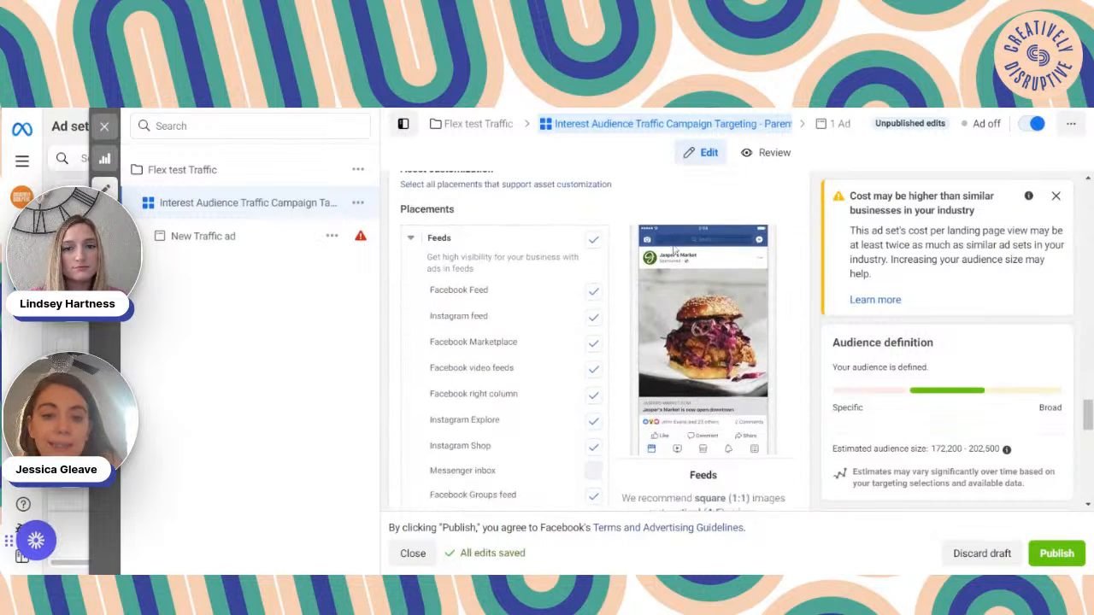
{"action": "scroll", "coordinate": [673, 246], "scroll_direction": "up", "scroll_amount": 2}
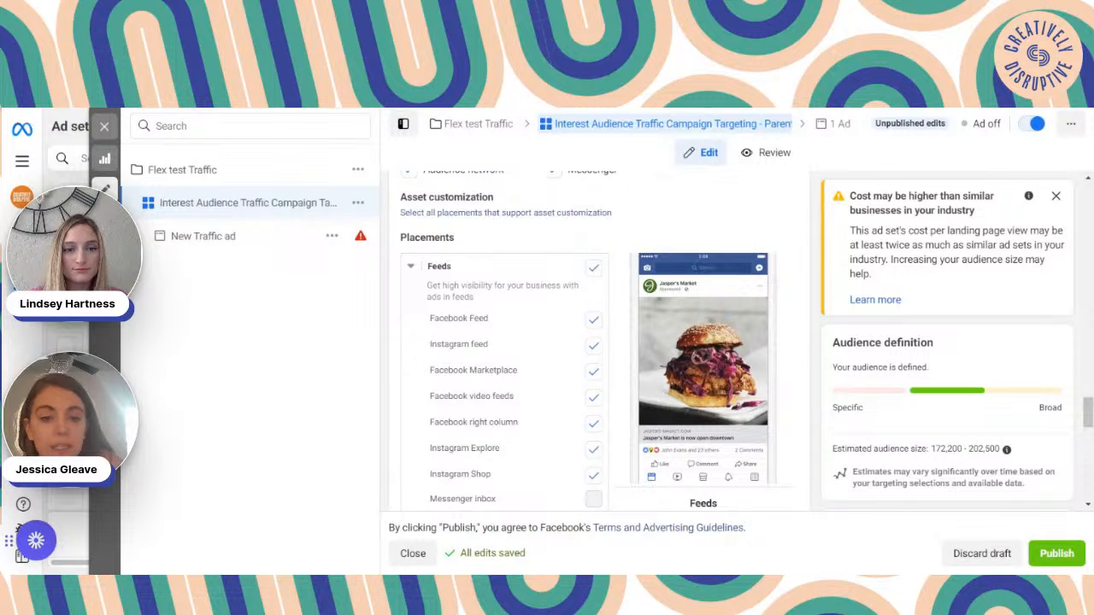
{"action": "scroll", "coordinate": [493, 330], "scroll_direction": "down", "scroll_amount": 5}
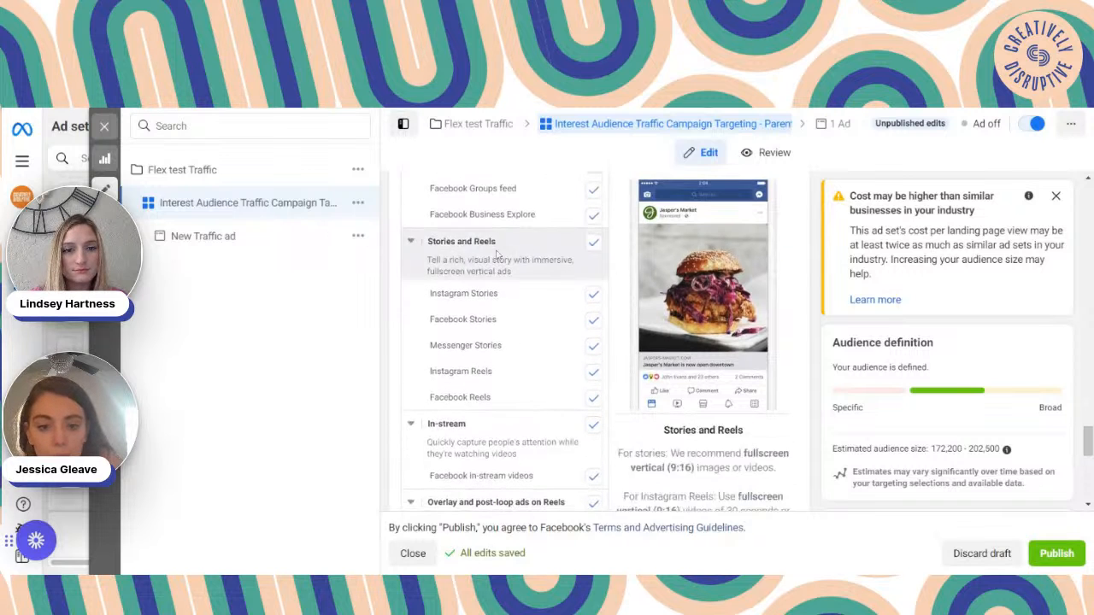
{"action": "scroll", "coordinate": [493, 330], "scroll_direction": "down", "scroll_amount": 3}
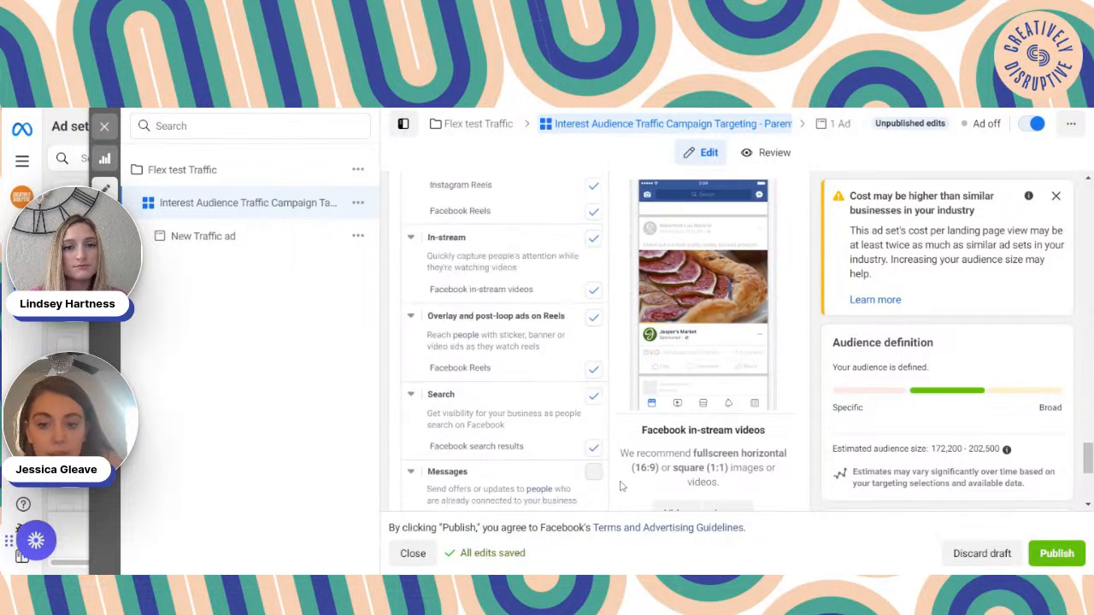
{"action": "scroll", "coordinate": [622, 486], "scroll_direction": "up", "scroll_amount": 7}
{"action": "scroll", "coordinate": [621, 486], "scroll_direction": "up", "scroll_amount": 5}
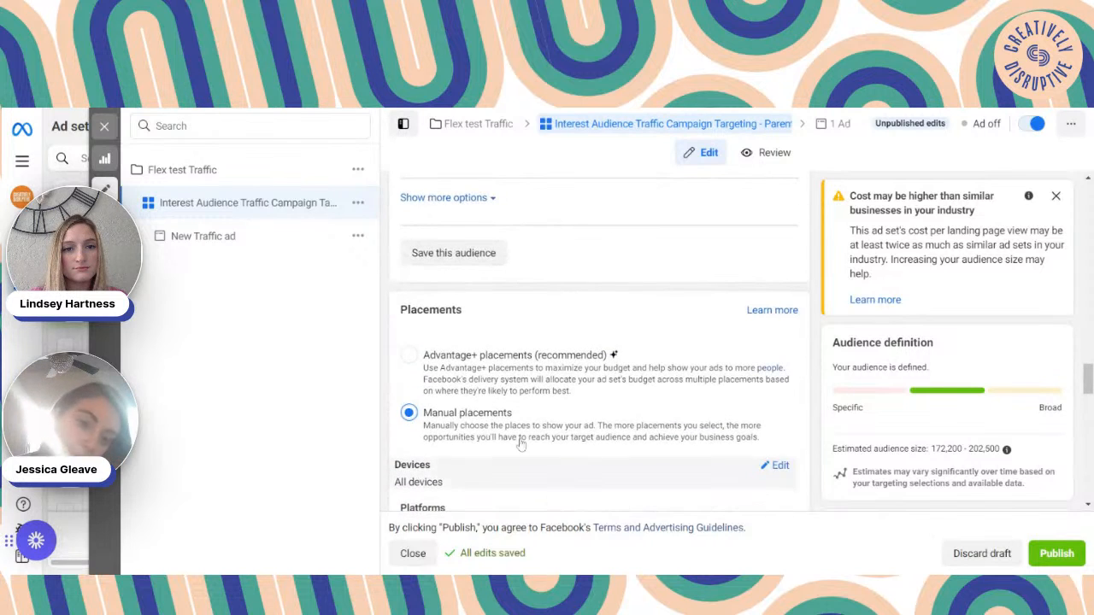
Return the ad set to Advantage+ placements and review its age, gender and detailed targeting settings.
{"action": "left_click", "coordinate": [409, 359]}
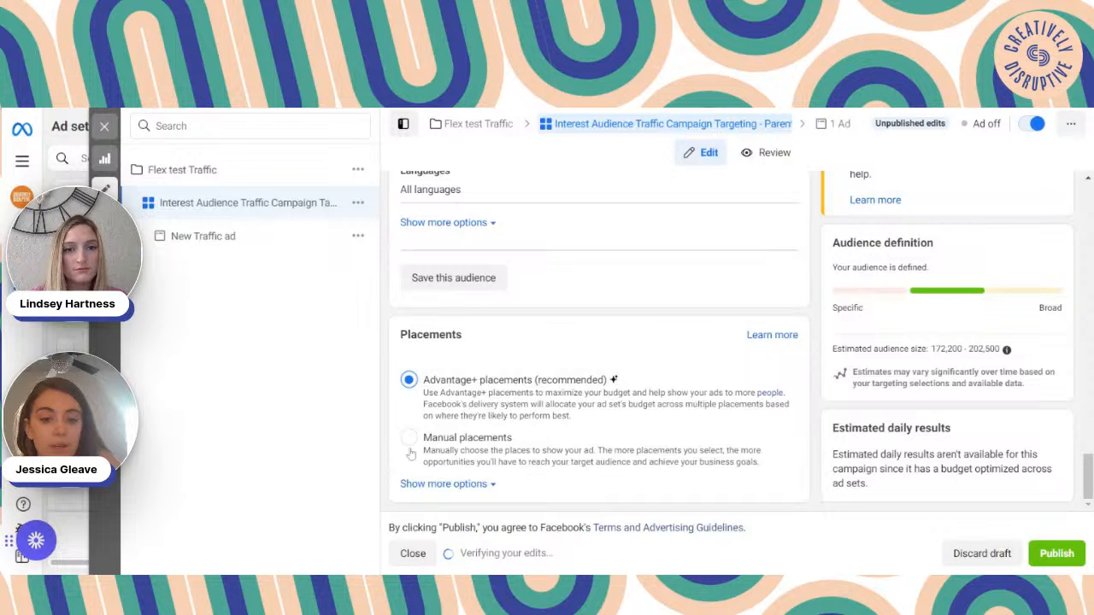
{"action": "scroll", "coordinate": [596, 455], "scroll_direction": "up", "scroll_amount": 2}
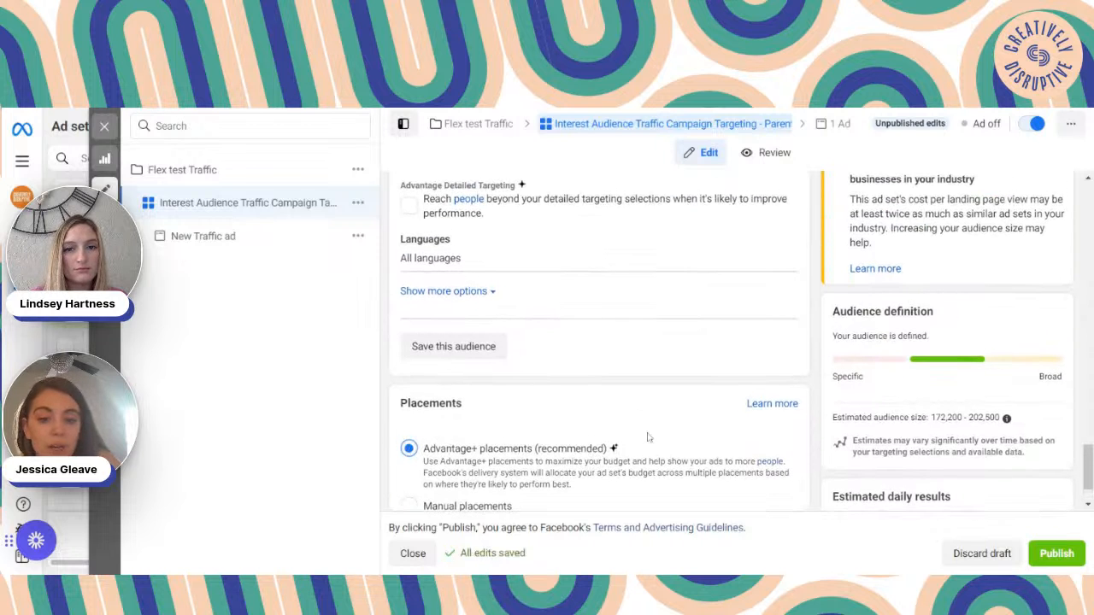
{"action": "scroll", "coordinate": [648, 437], "scroll_direction": "up", "scroll_amount": 5}
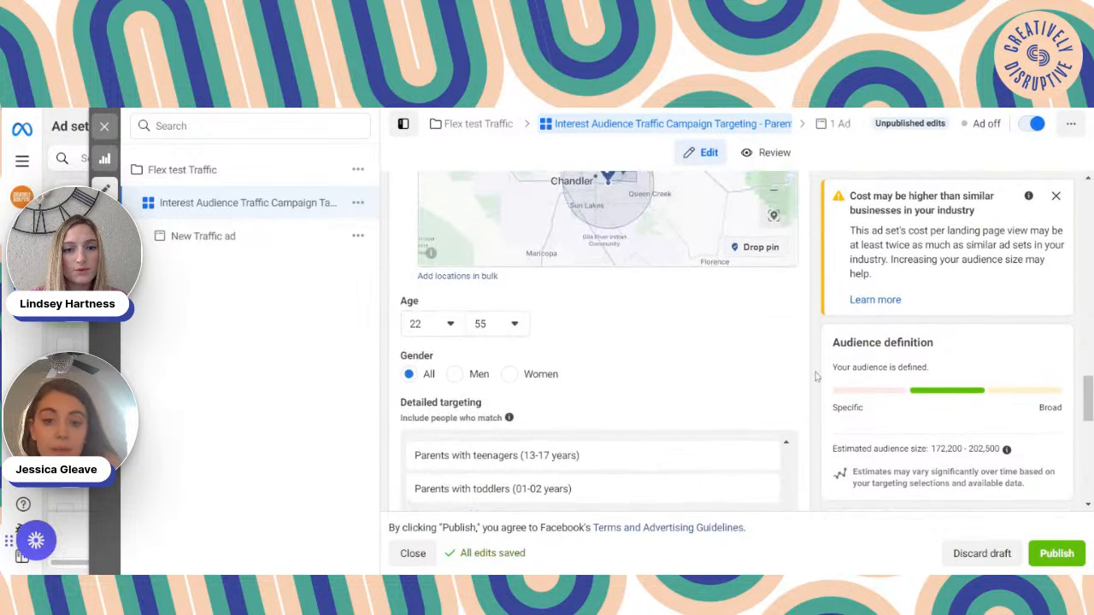
{"action": "scroll", "coordinate": [816, 376], "scroll_direction": "down", "scroll_amount": 5}
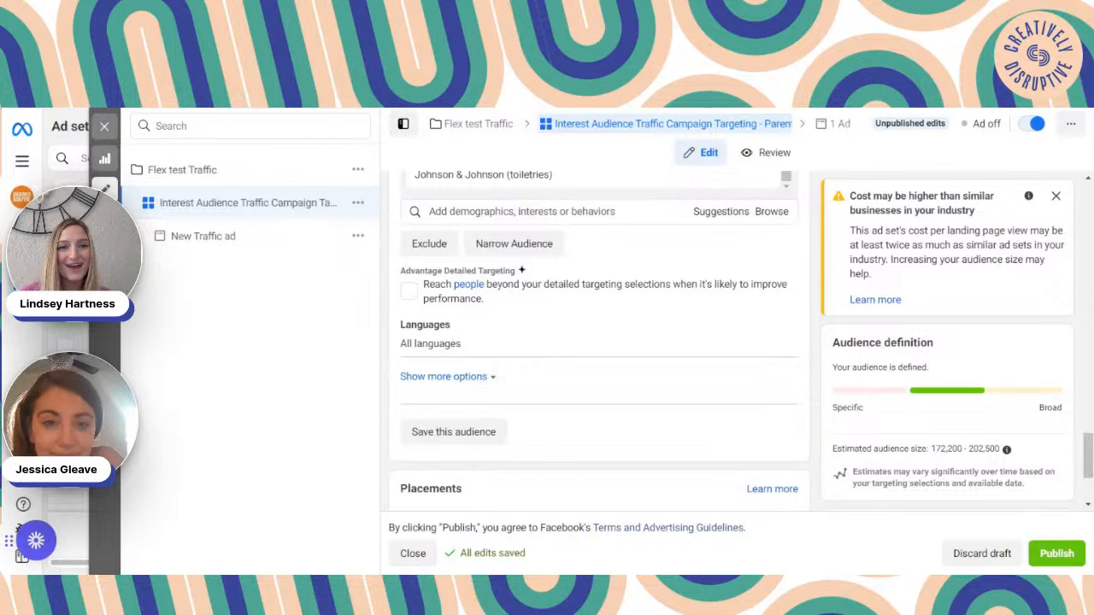
{"action": "scroll", "coordinate": [598, 342], "scroll_direction": "up", "scroll_amount": 5}
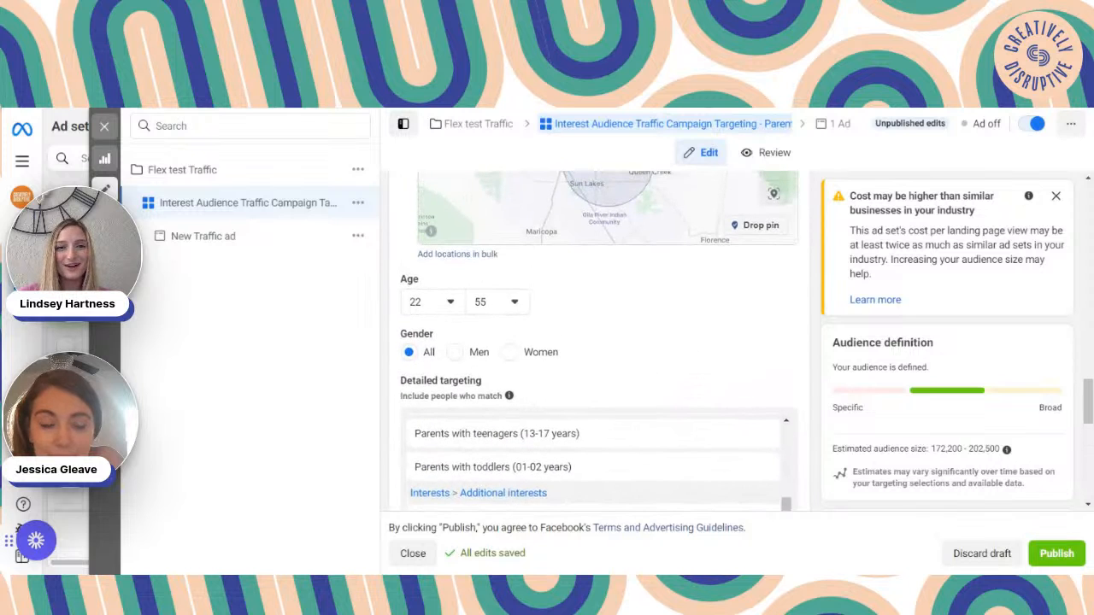